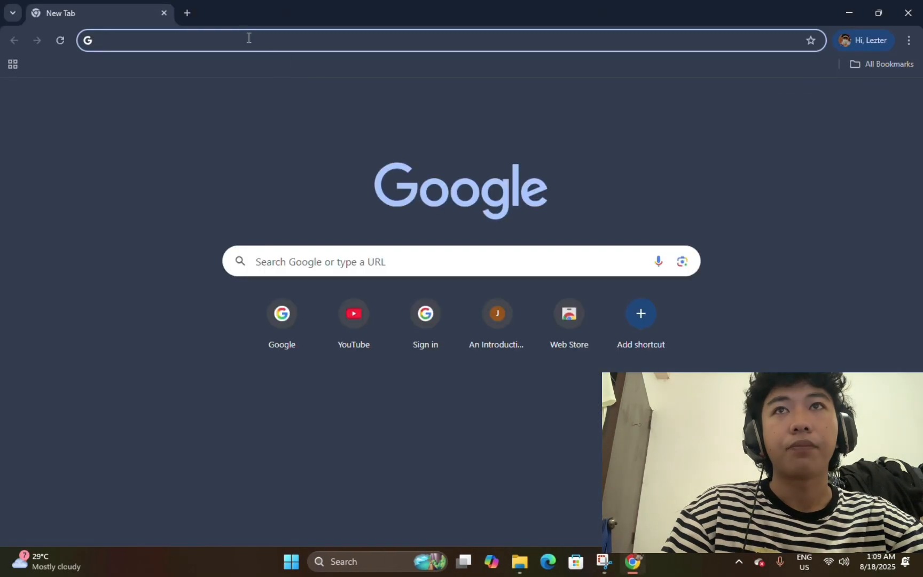
# Go to ubuntu.com/download/desktop in Chrome.
pyautogui.click(249, 36)
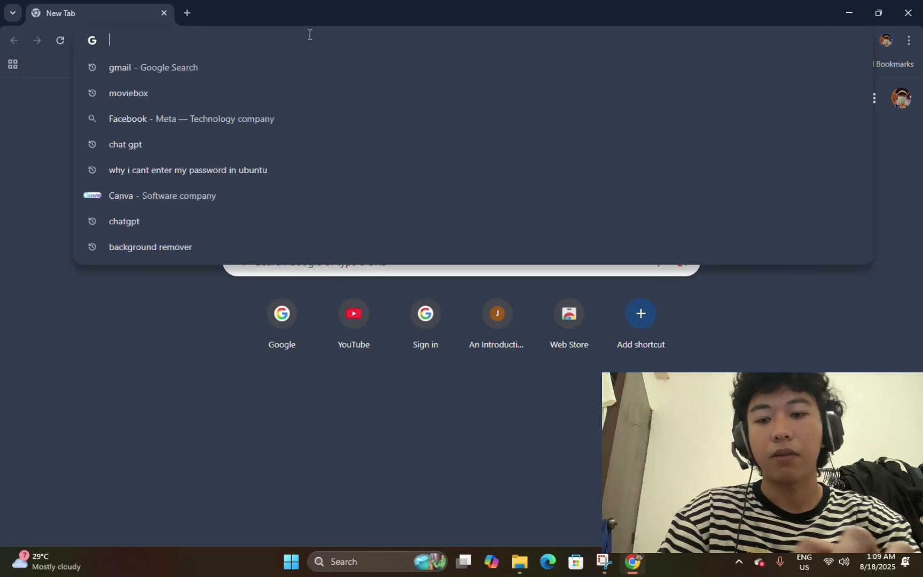
pyautogui.write('ubuntu.com')
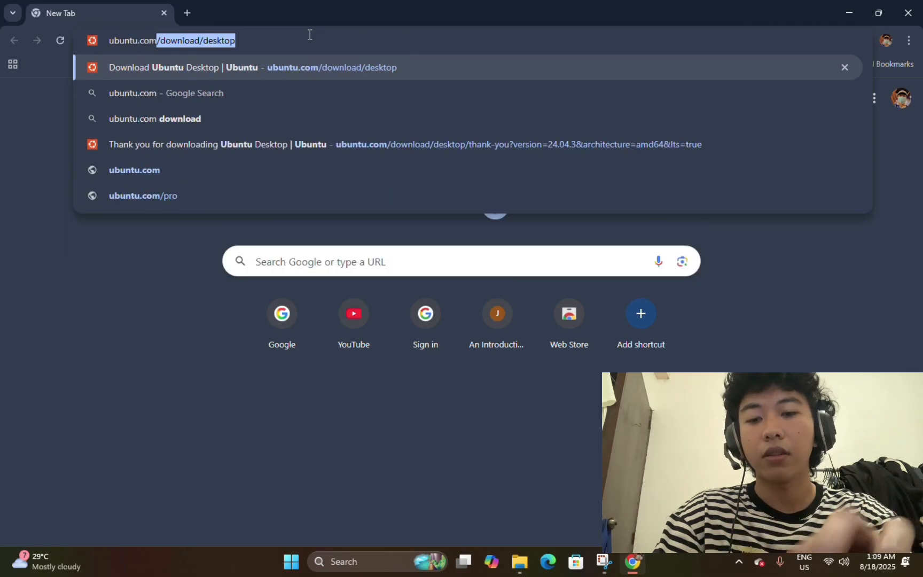
pyautogui.write('/d')
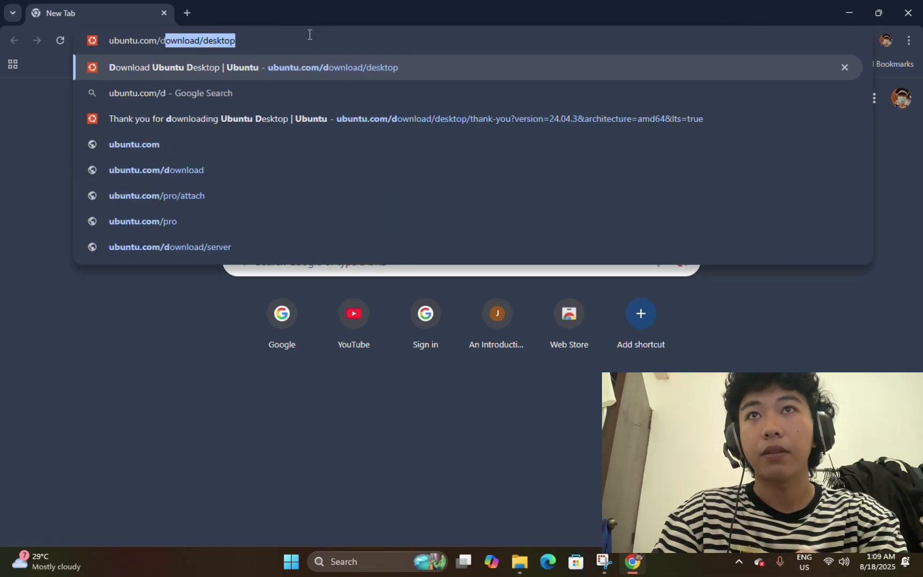
pyautogui.write('ownload/de')
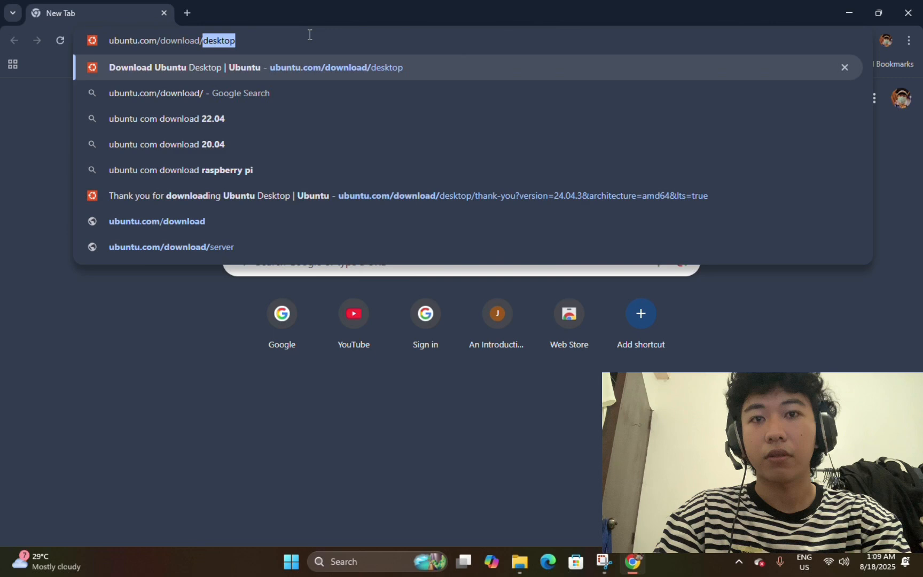
pyautogui.write('sktop')
pyautogui.press('Return')
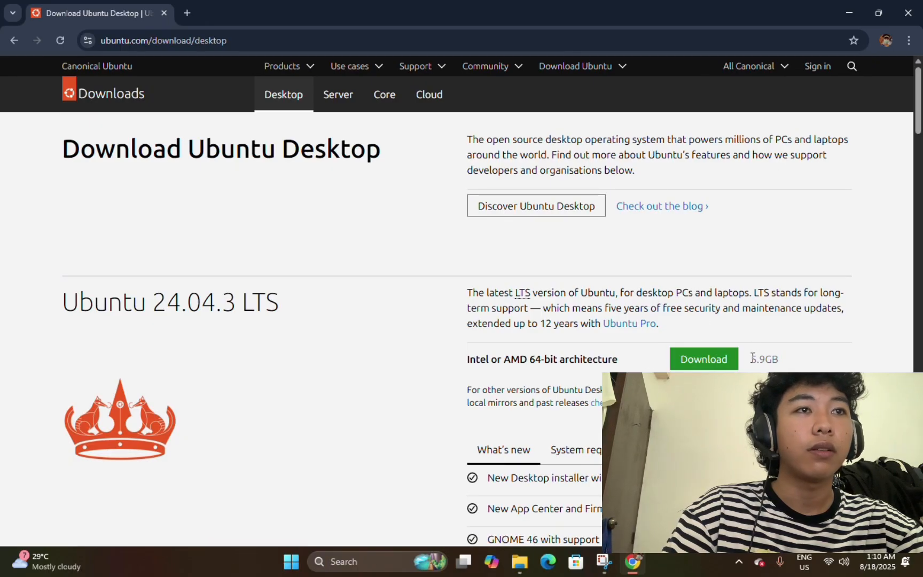
# Download the 5.9 GB Ubuntu 24.04.3 LTS 64-bit image and confirm it appears in recent downloads.
pyautogui.moveTo(749, 358); pyautogui.dragTo(780, 359)
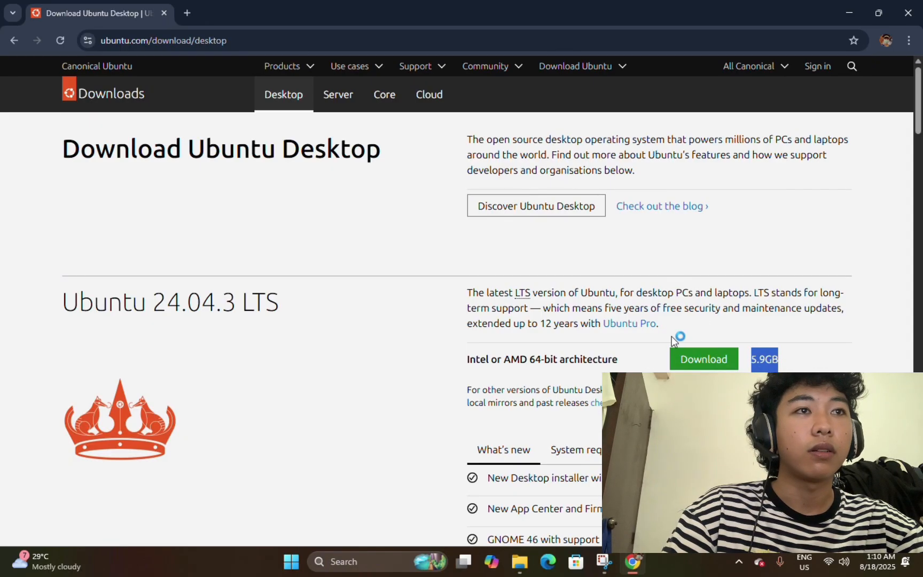
pyautogui.click(748, 335)
pyautogui.moveTo(781, 359); pyautogui.dragTo(749, 359)
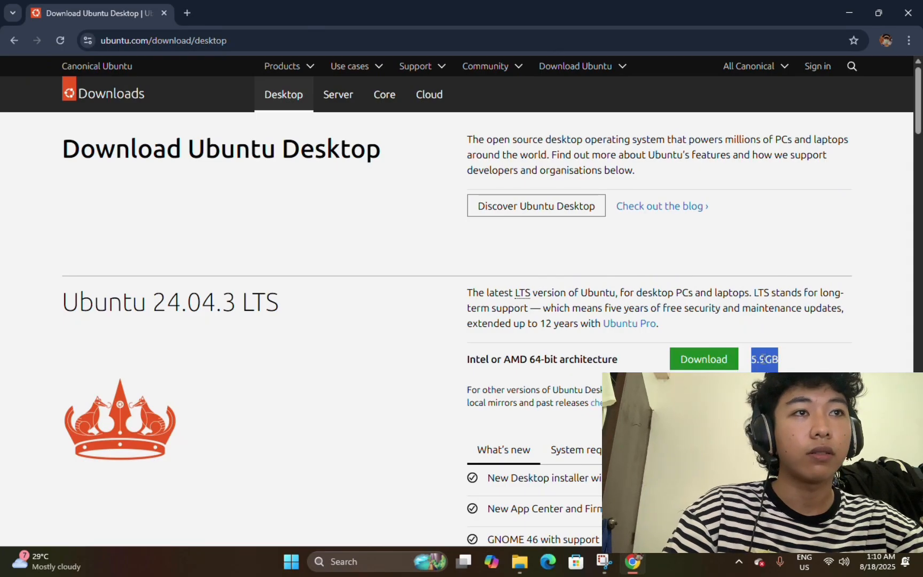
pyautogui.click(712, 363)
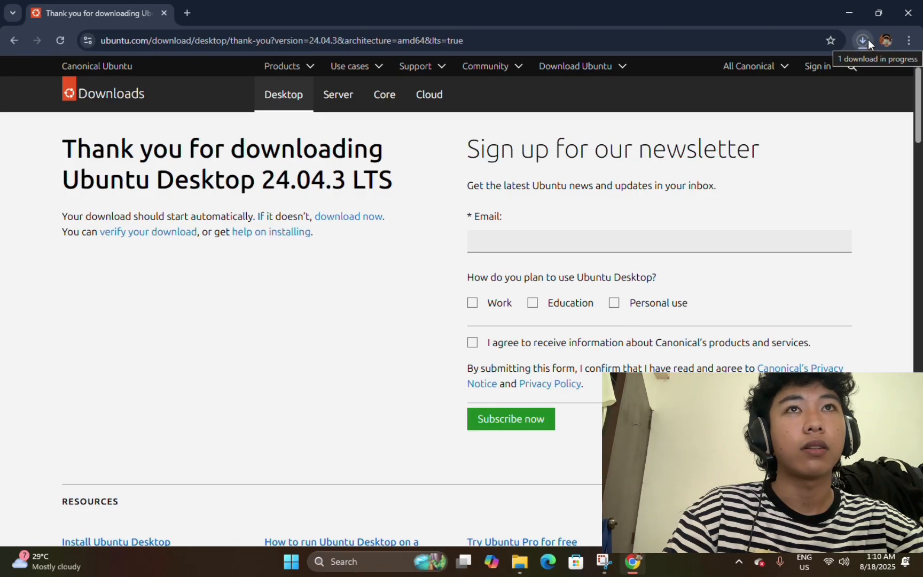
pyautogui.click(865, 40)
pyautogui.moveTo(774, 104)
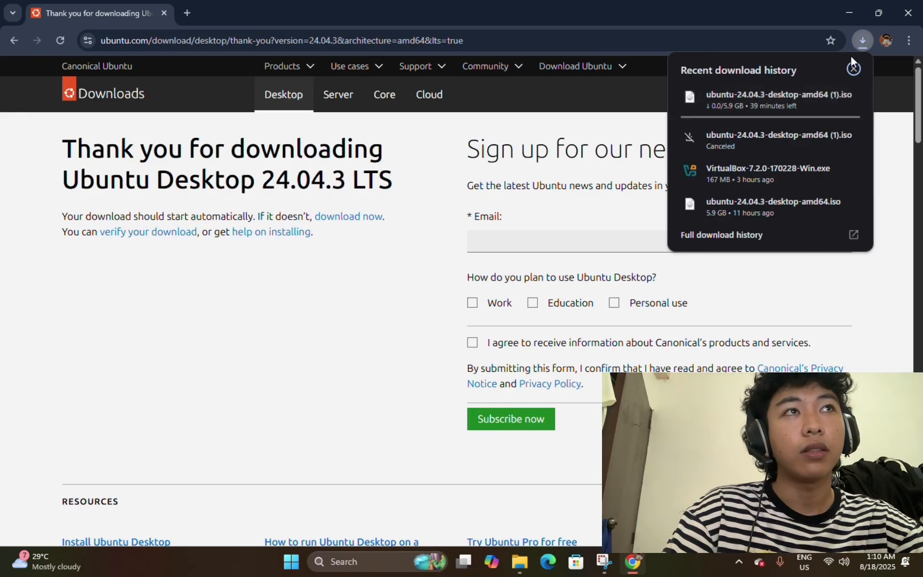
pyautogui.click(863, 41)
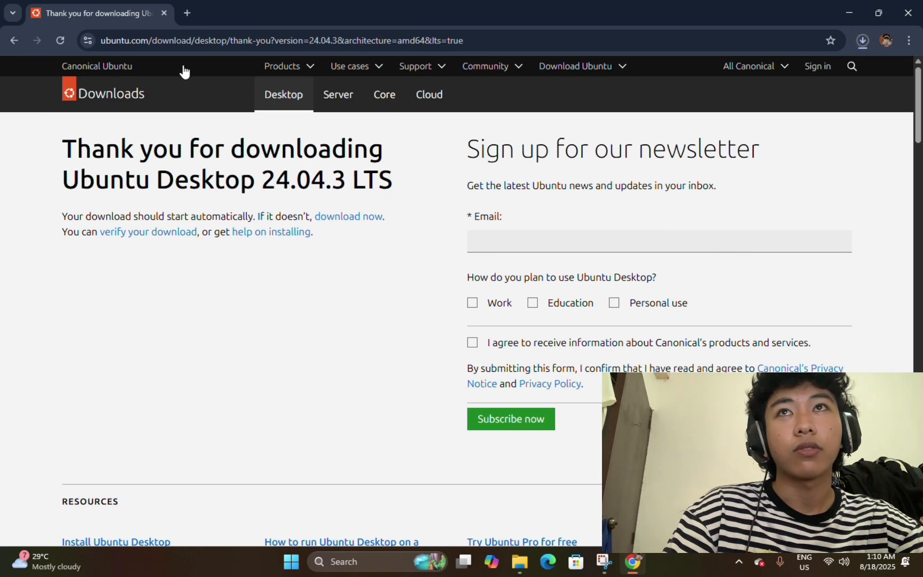
# Open virtualbox.org in a new Chrome tab.
pyautogui.click(187, 13)
pyautogui.write('G')
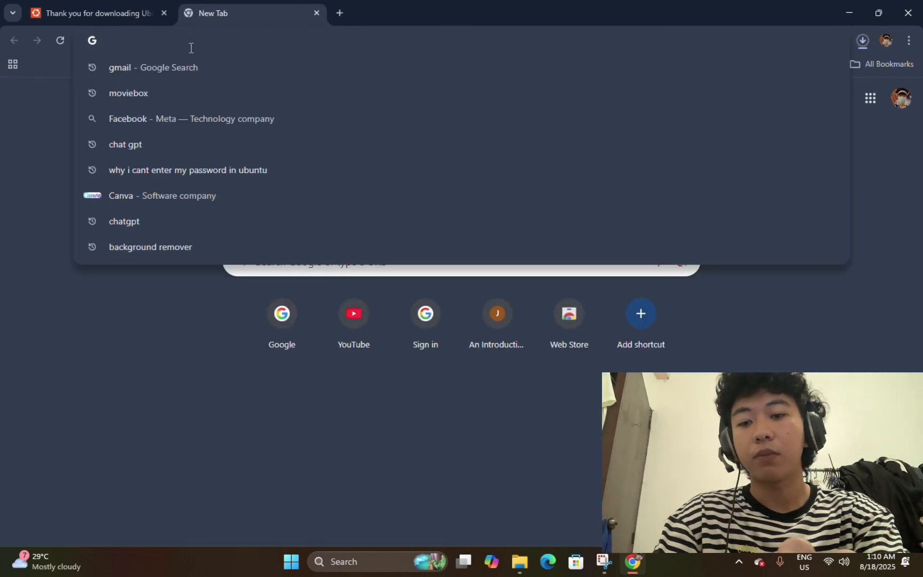
pyautogui.write('viruta')
pyautogui.press('BackSpace')
pyautogui.press('BackSpace')
pyautogui.press('BackSpace')
pyautogui.press('BackSpace')
pyautogui.press('BackSpace')
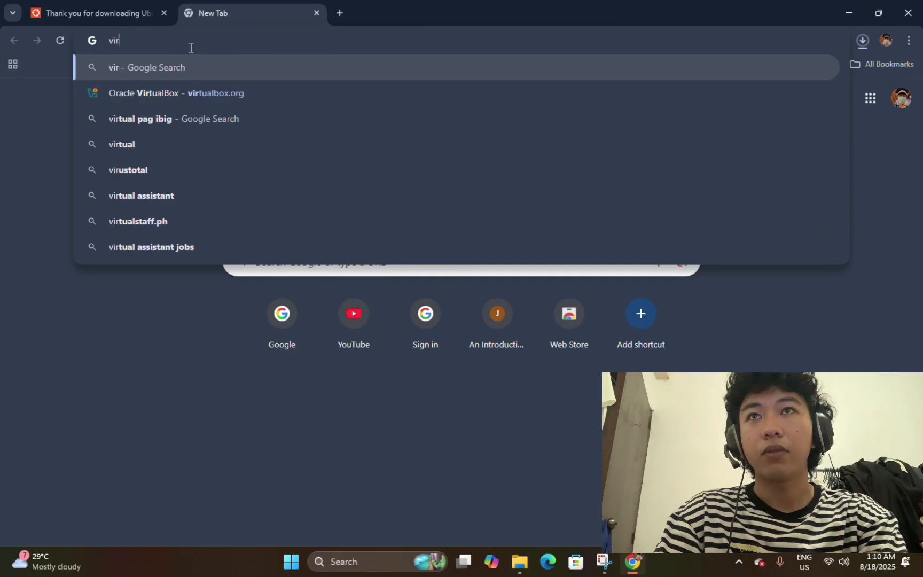
pyautogui.write('irtual')
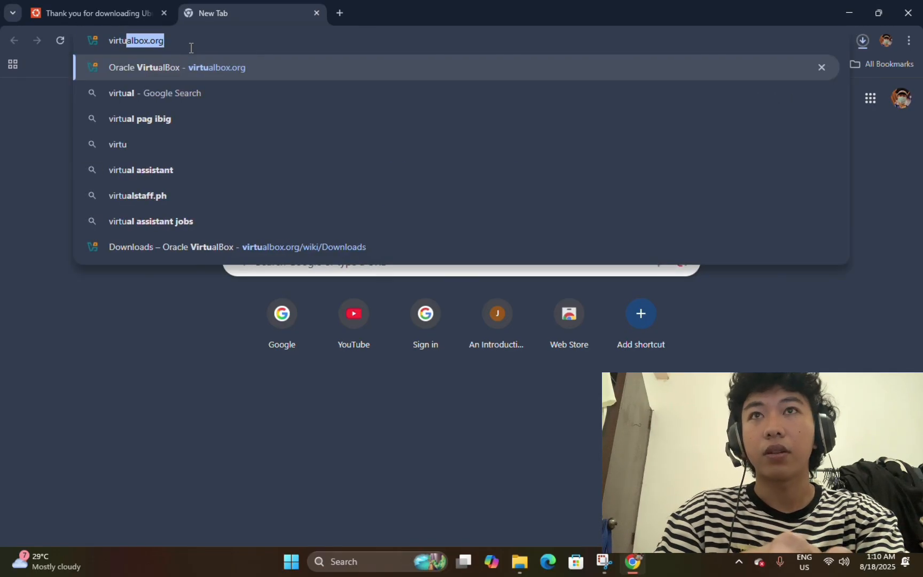
pyautogui.write('bo')
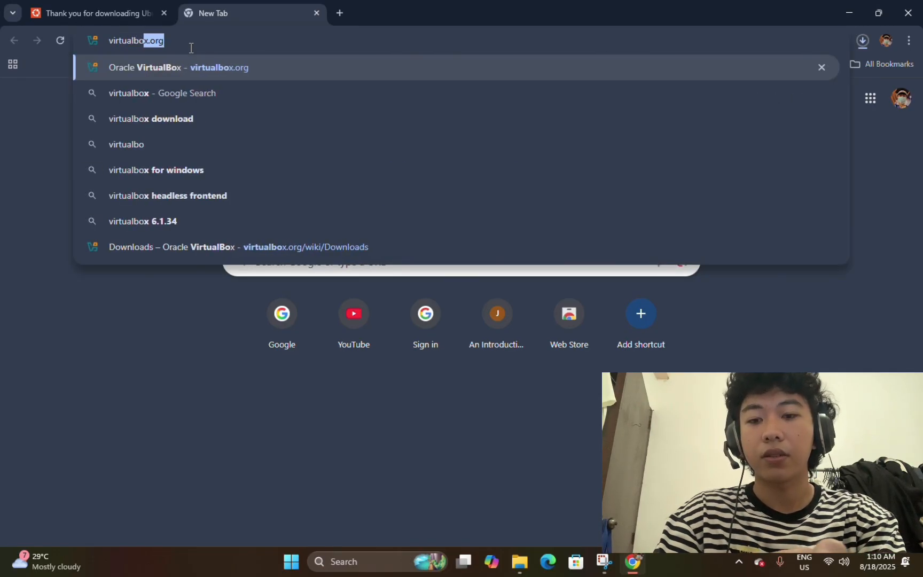
pyautogui.write('x.org')
pyautogui.press('Return')
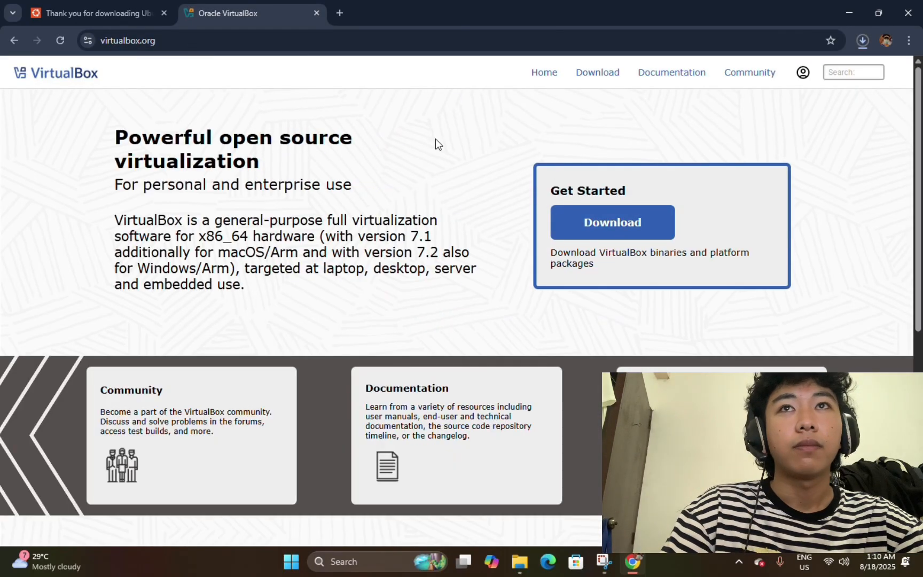
# Download the VirtualBox installer for Windows hosts and check recent downloads.
pyautogui.click(644, 236)
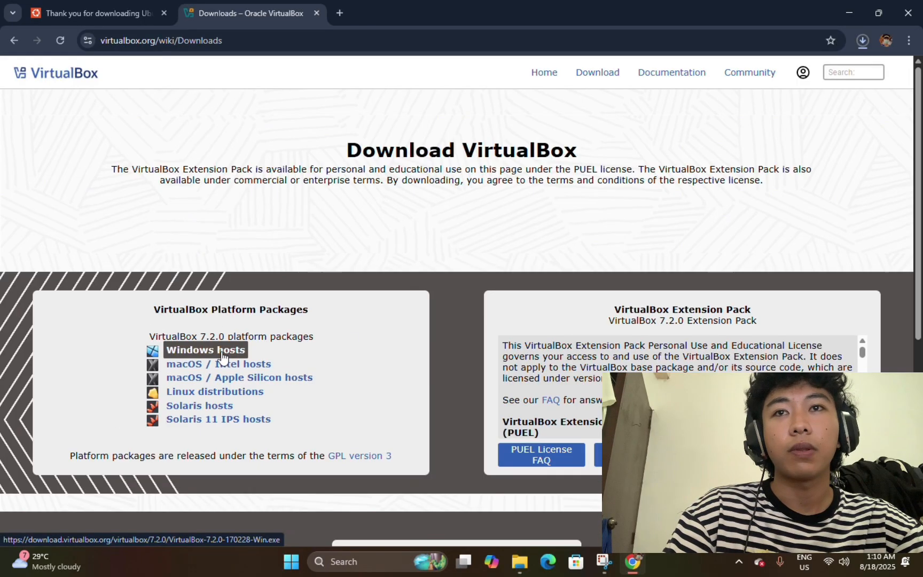
pyautogui.click(222, 357)
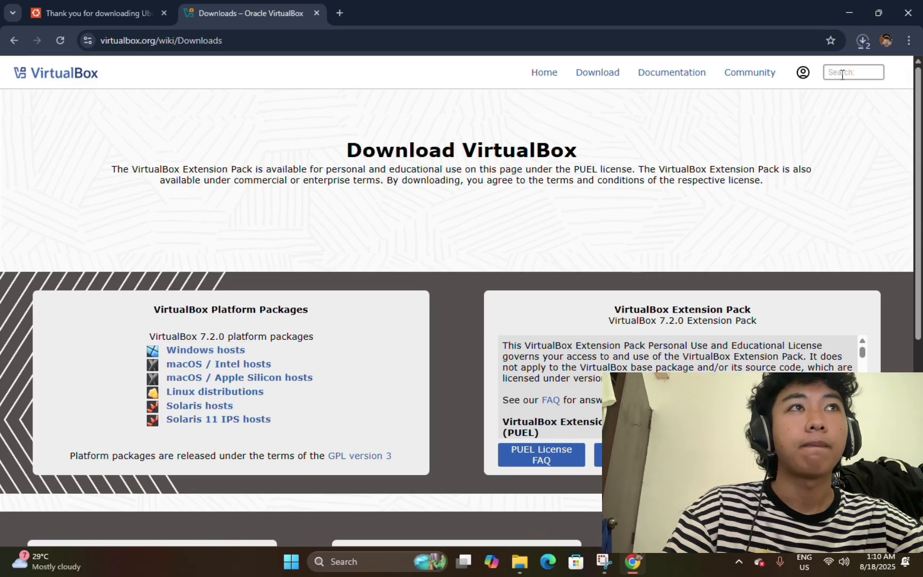
pyautogui.click(861, 41)
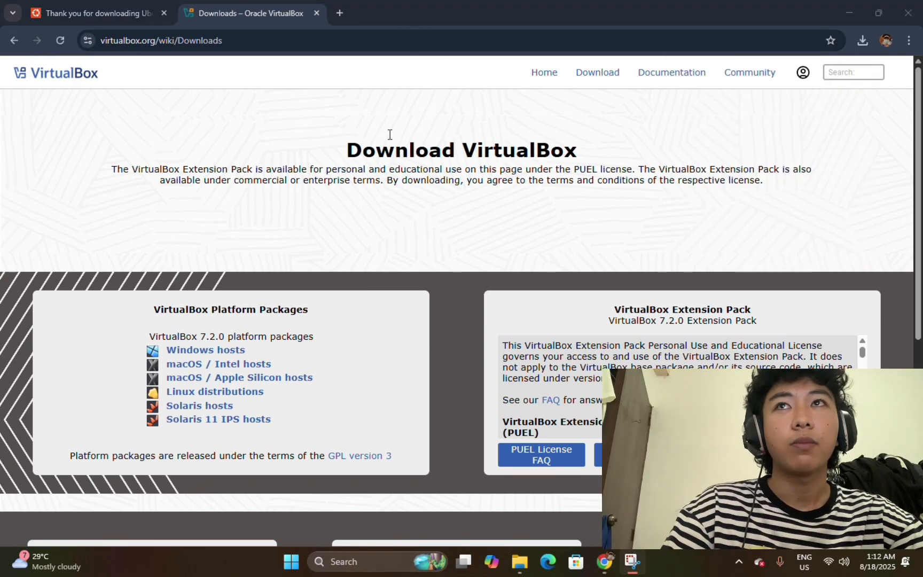
# Run the downloaded VirtualBox 7.2.0 installer from Chrome's downloads, then cancel and close it.
pyautogui.click(858, 39)
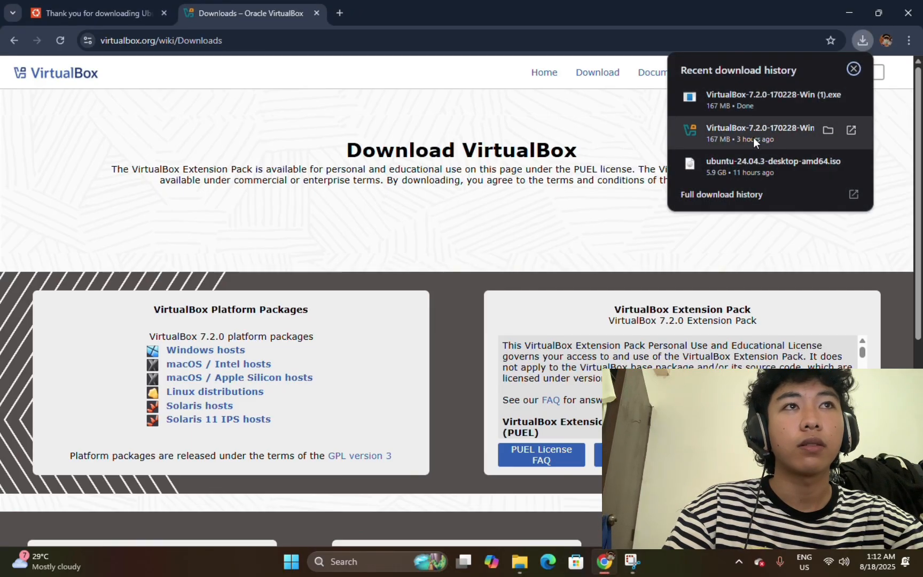
pyautogui.click(793, 127)
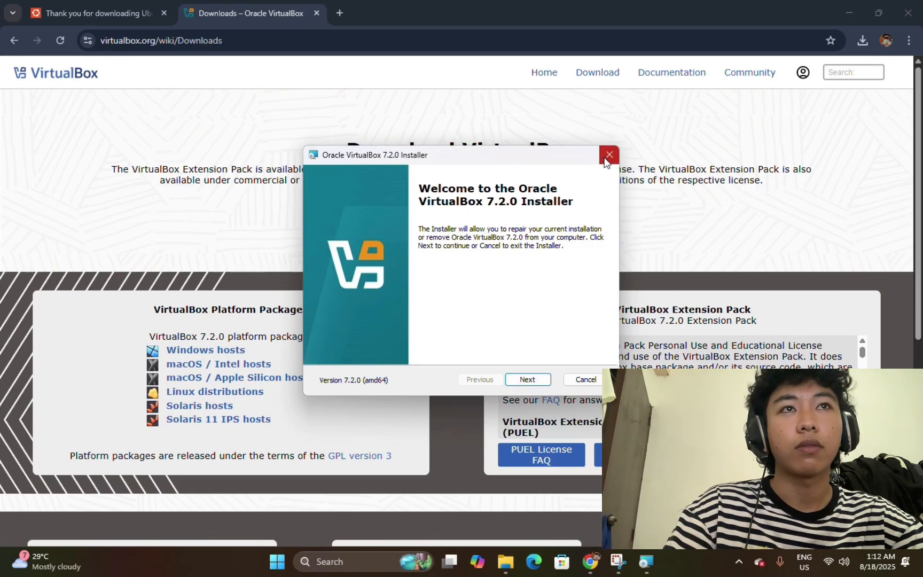
pyautogui.click(609, 155)
pyautogui.click(445, 300)
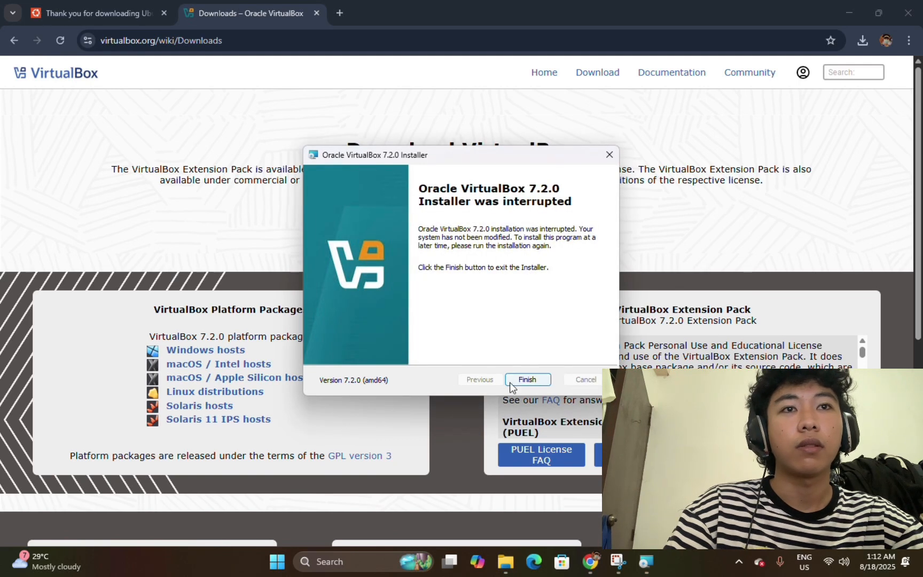
pyautogui.click(609, 155)
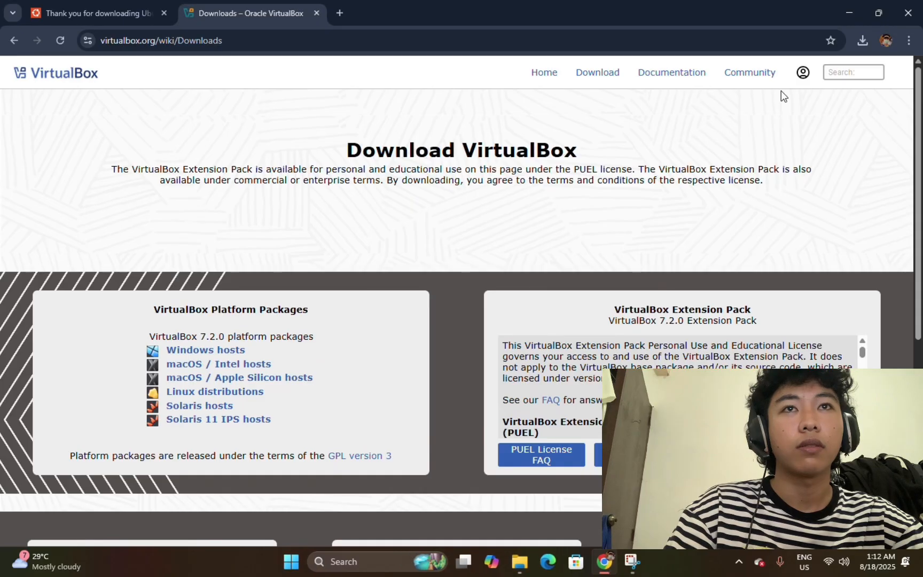
# Minimize Chrome and launch Oracle VirtualBox from its desktop icon.
pyautogui.click(846, 12)
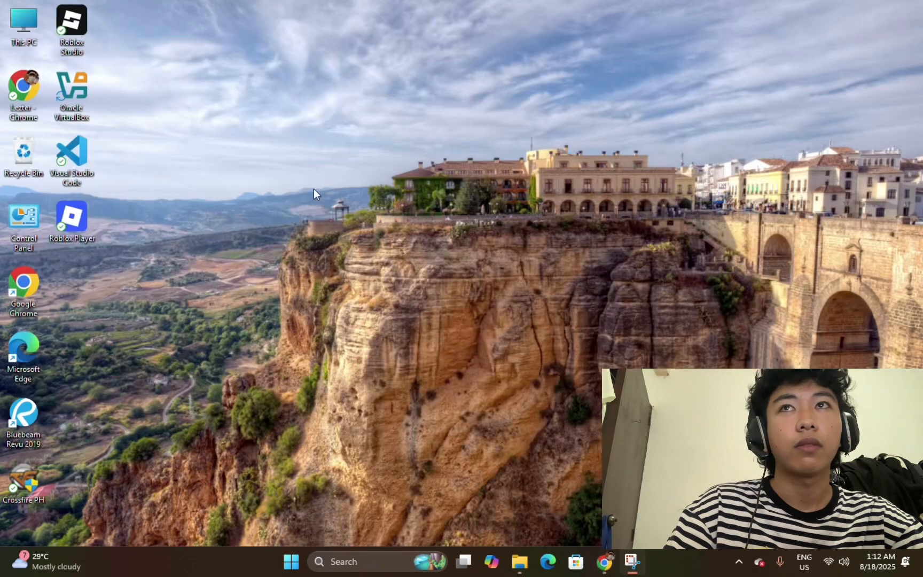
pyautogui.doubleClick(65, 101)
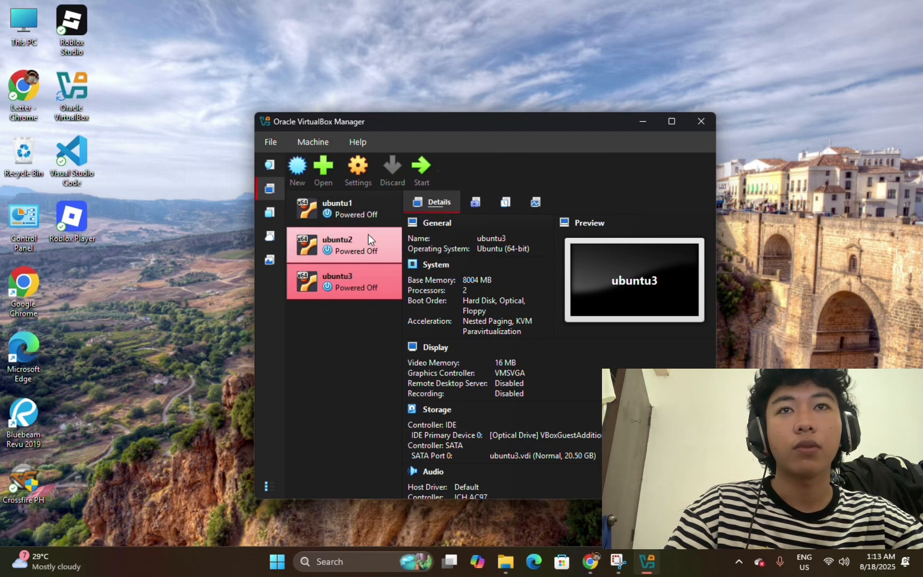
# Start a new virtual machine named ubuntu4, giving it Linux, Ubuntu (64-bit) type.
pyautogui.click(299, 170)
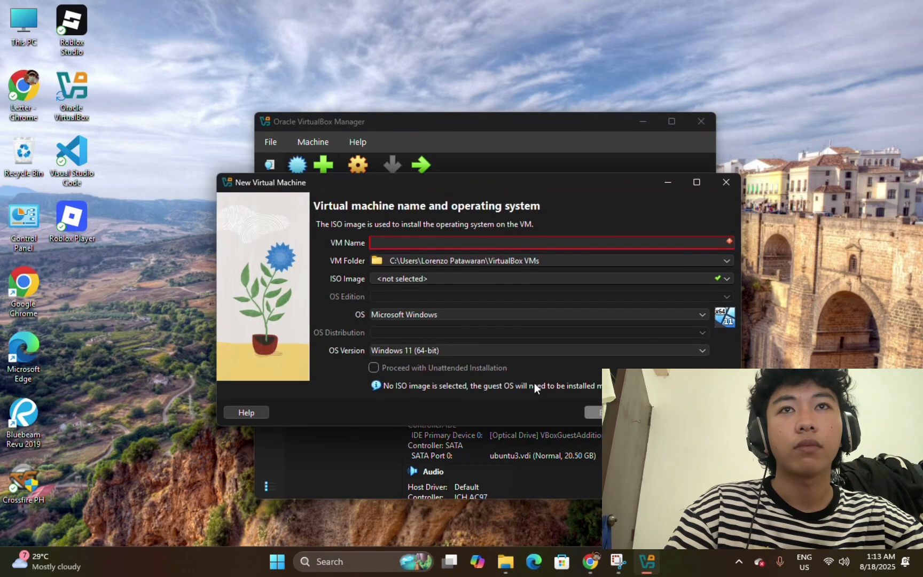
pyautogui.write('v')
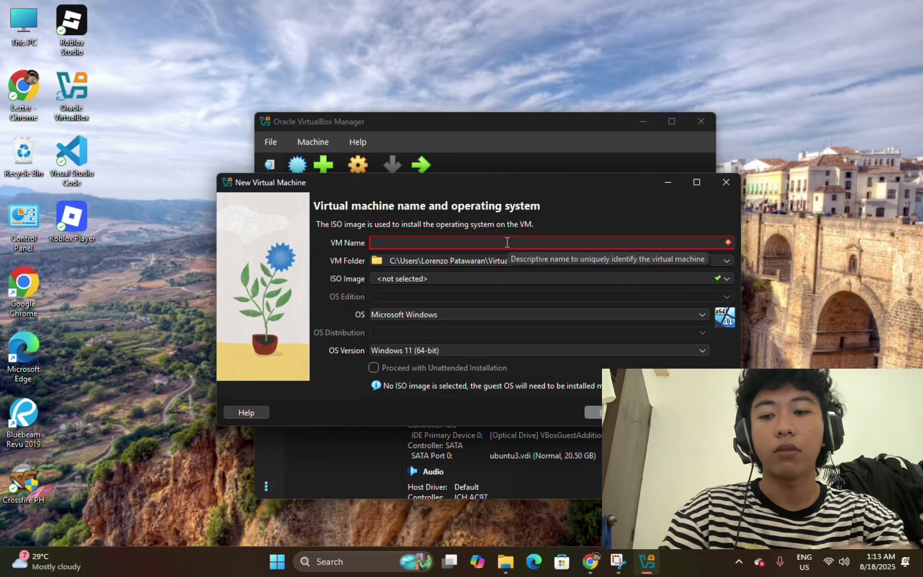
pyautogui.press('BackSpace')
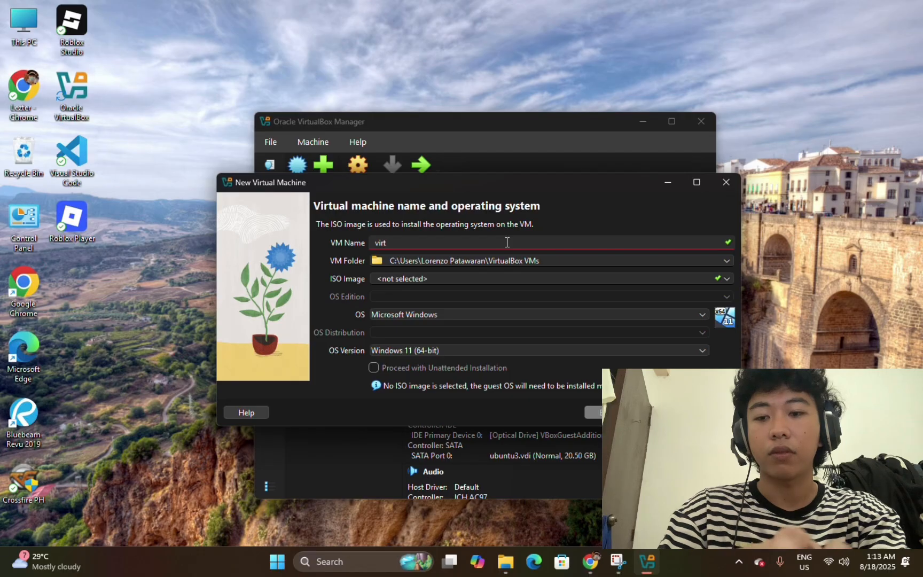
pyautogui.write('ubun')
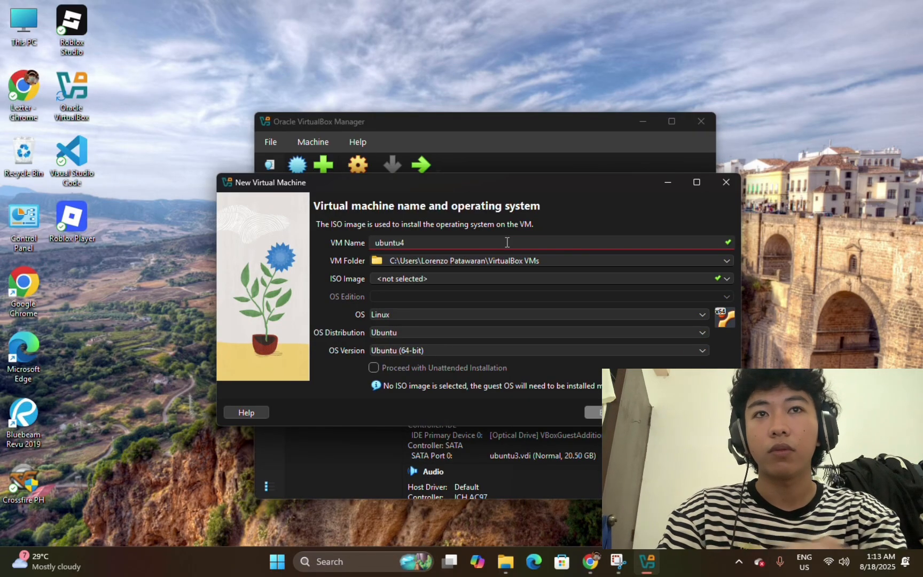
pyautogui.write('tu4')
pyautogui.click(726, 259)
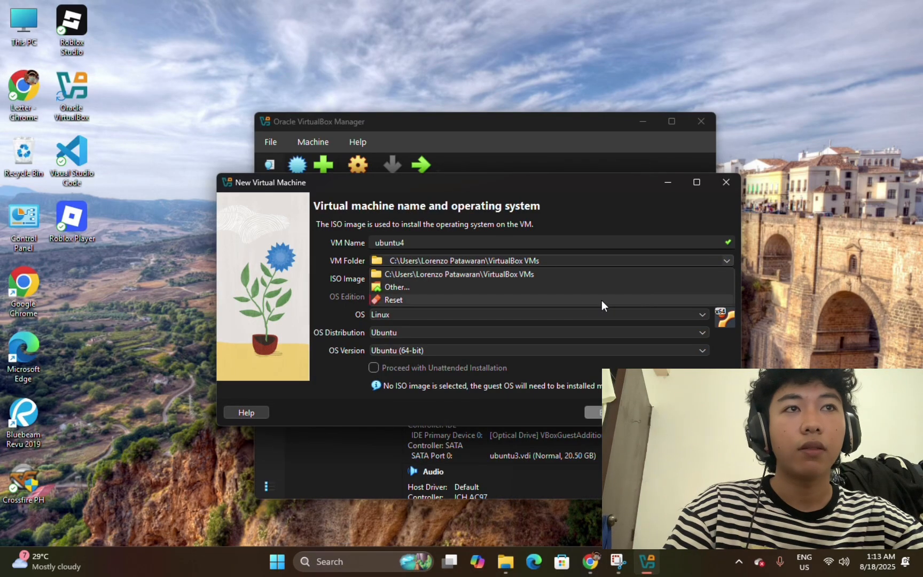
# Choose a folder on the Windows (C:) drive as the ubuntu4 machine's storage location.
pyautogui.click(618, 287)
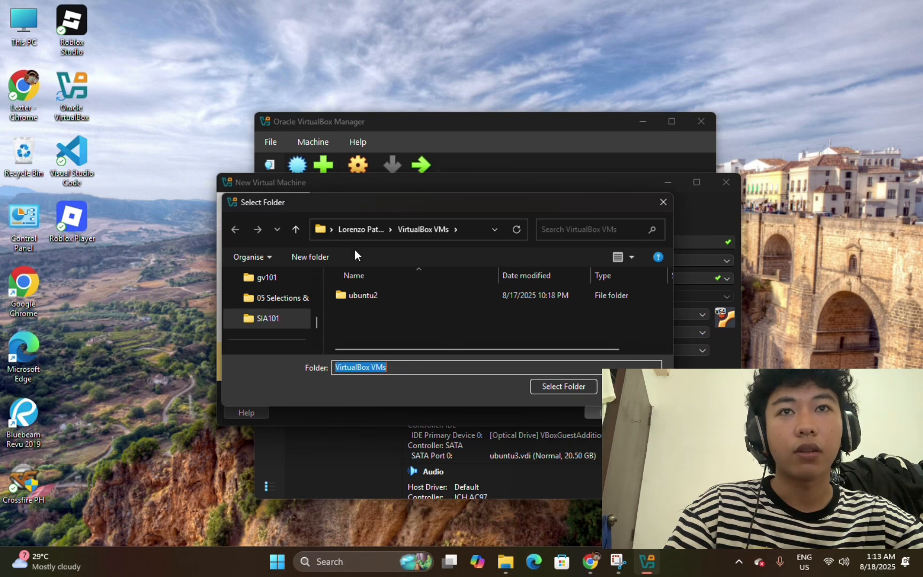
pyautogui.scroll(-3, 295, 320)
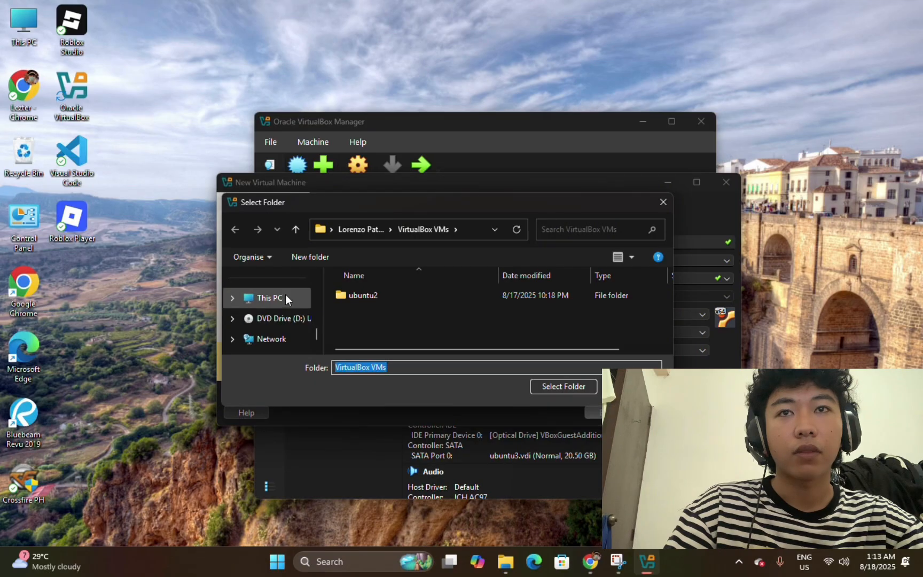
pyautogui.click(287, 298)
pyautogui.doubleClick(392, 300)
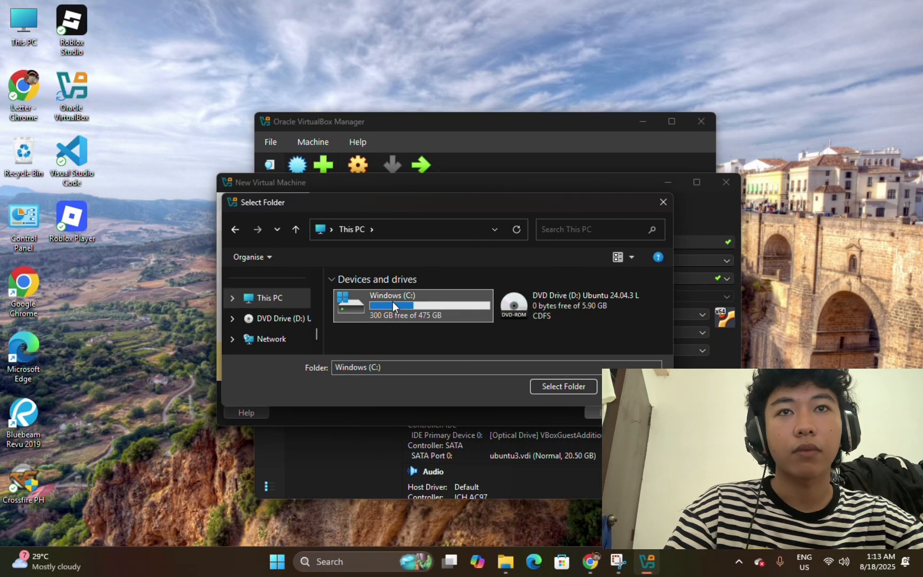
pyautogui.click(396, 303)
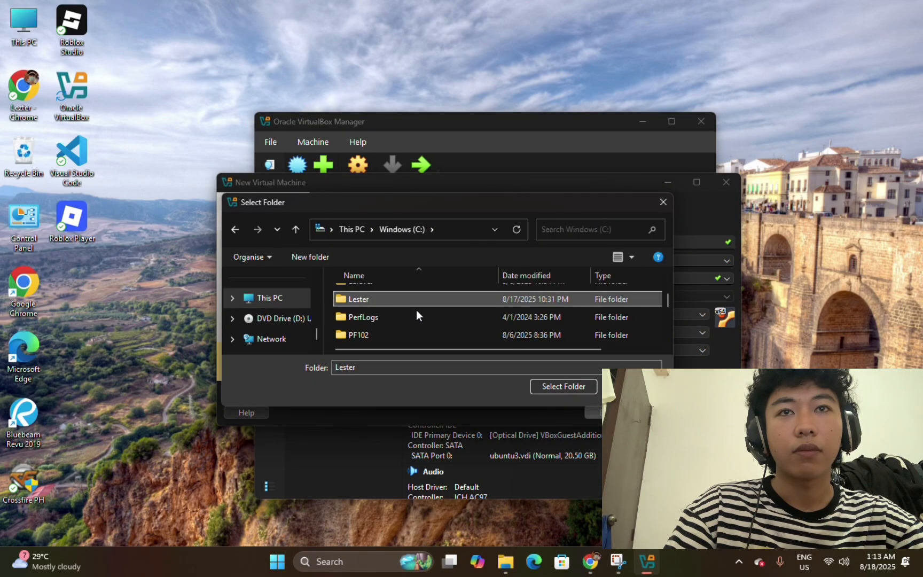
pyautogui.click(588, 386)
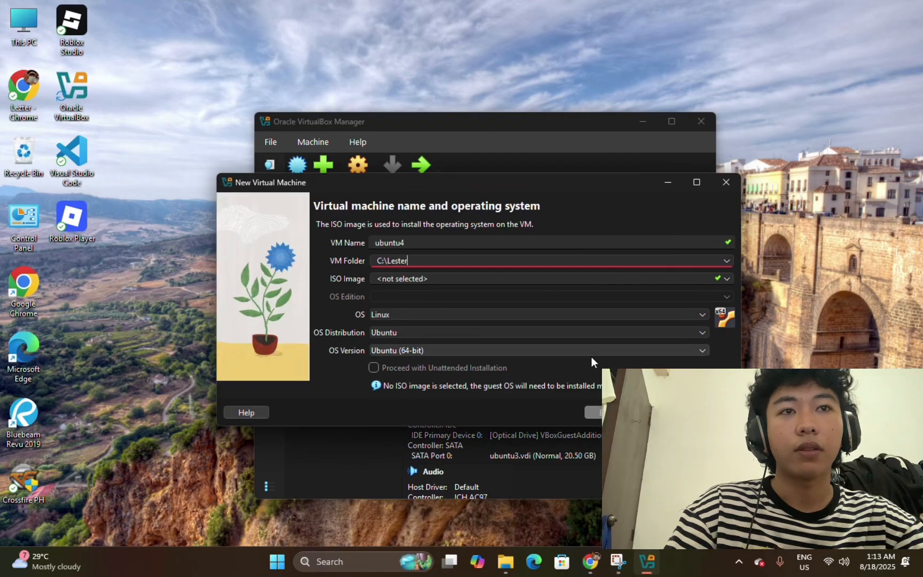
# Attach ubuntu-24.04.3-desktop-amd64.iso as the installation image and proceed to unattended setup.
pyautogui.click(727, 278)
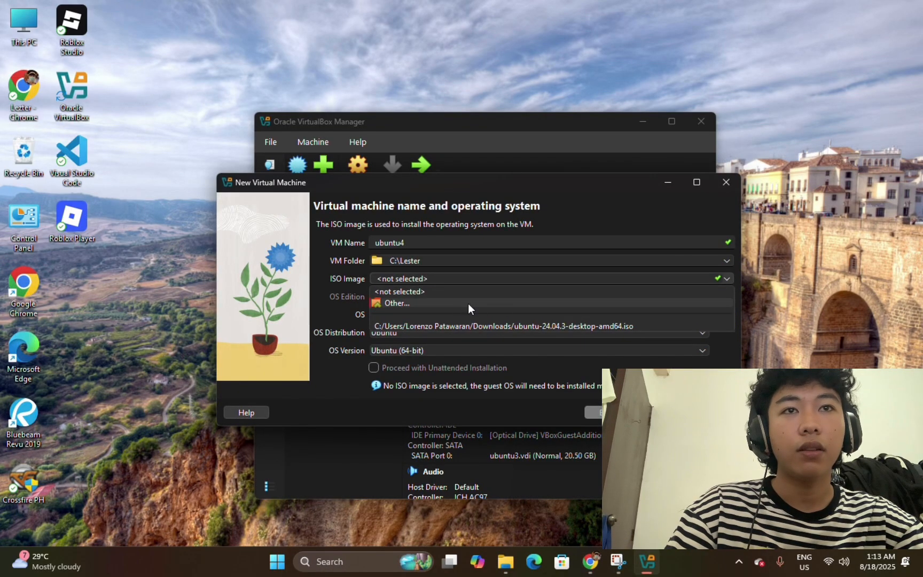
pyautogui.click(394, 300)
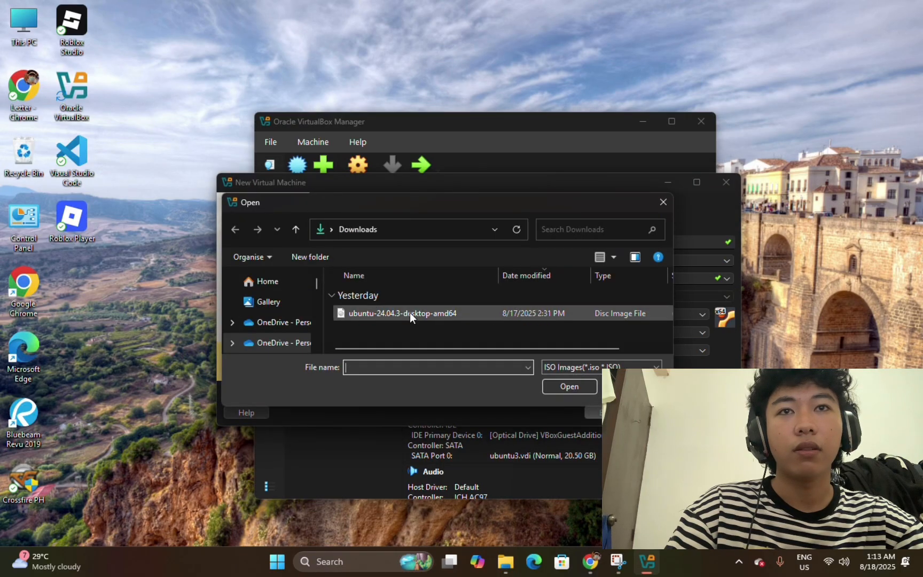
pyautogui.click(548, 318)
pyautogui.click(562, 387)
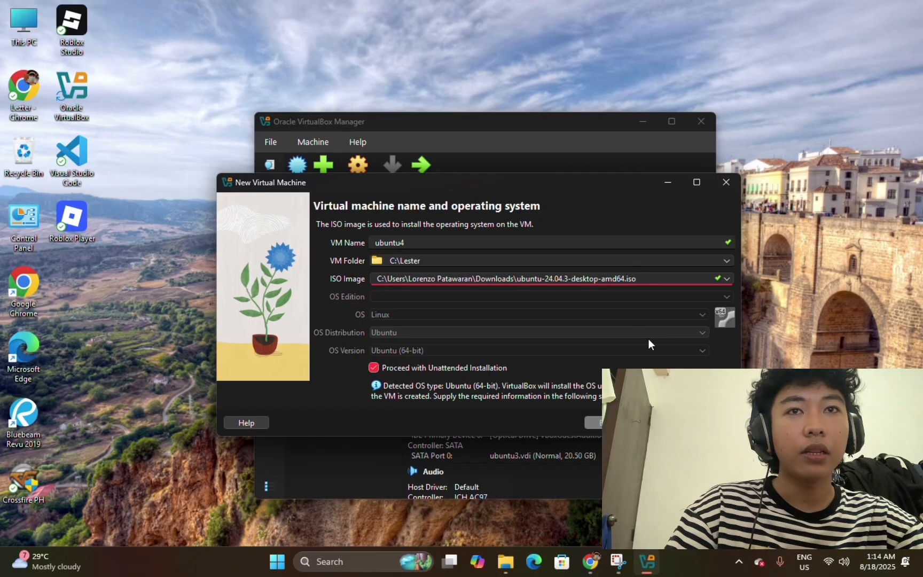
pyautogui.click(659, 423)
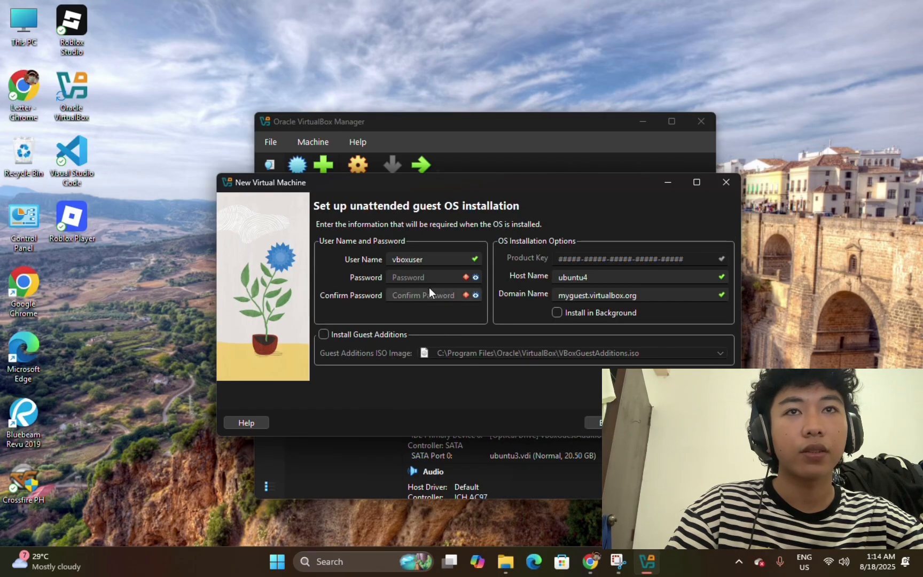
# Enter a new guest user name, set and confirm the account password, then continue.
pyautogui.click(437, 273)
pyautogui.click(441, 260)
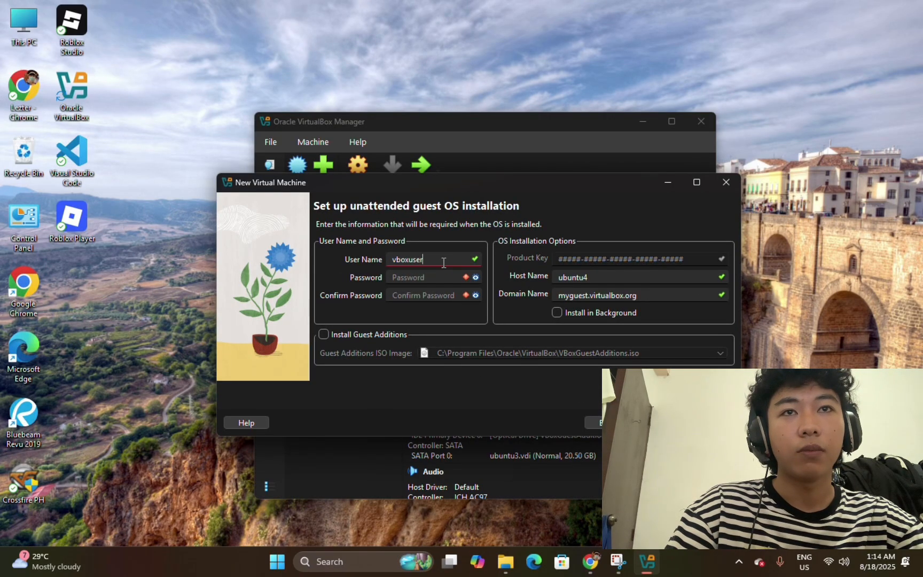
pyautogui.press('BackSpace')
pyautogui.press('BackSpace')
pyautogui.press('BackSpace')
pyautogui.press('BackSpace')
pyautogui.press('BackSpace')
pyautogui.press('BackSpace')
pyautogui.press('BackSpace')
pyautogui.press('BackSpace')
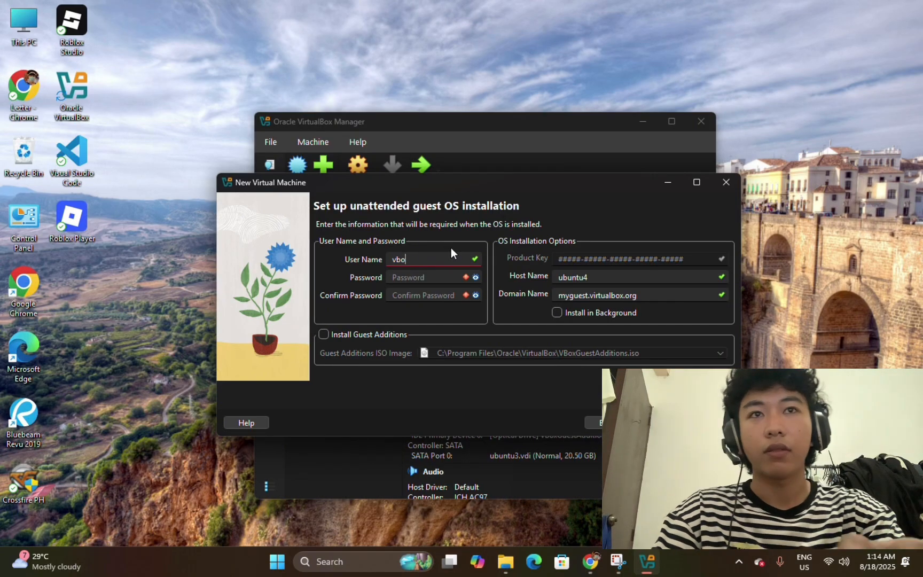
pyautogui.write('lester4')
pyautogui.click(401, 278)
pyautogui.write('1234')
pyautogui.click(401, 295)
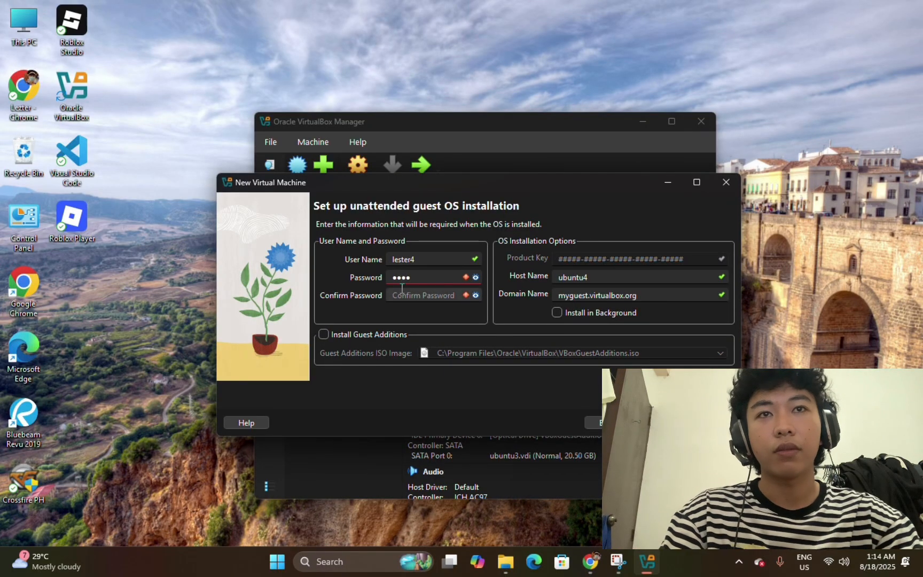
pyautogui.write('1234')
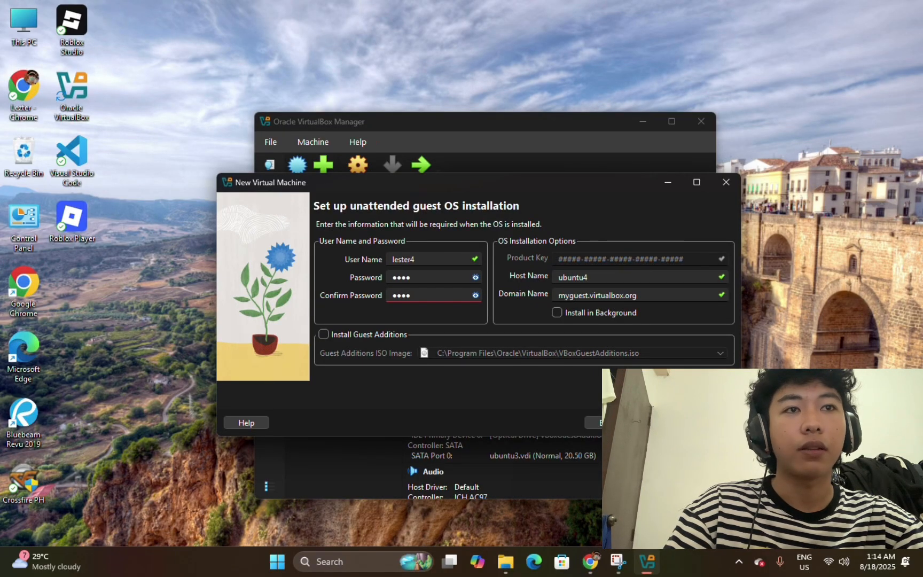
pyautogui.click(659, 422)
# Set base memory to 8004 MB and disk size to 20.50 GB, then view the summary.
pyautogui.moveTo(414, 252); pyautogui.dragTo(514, 249)
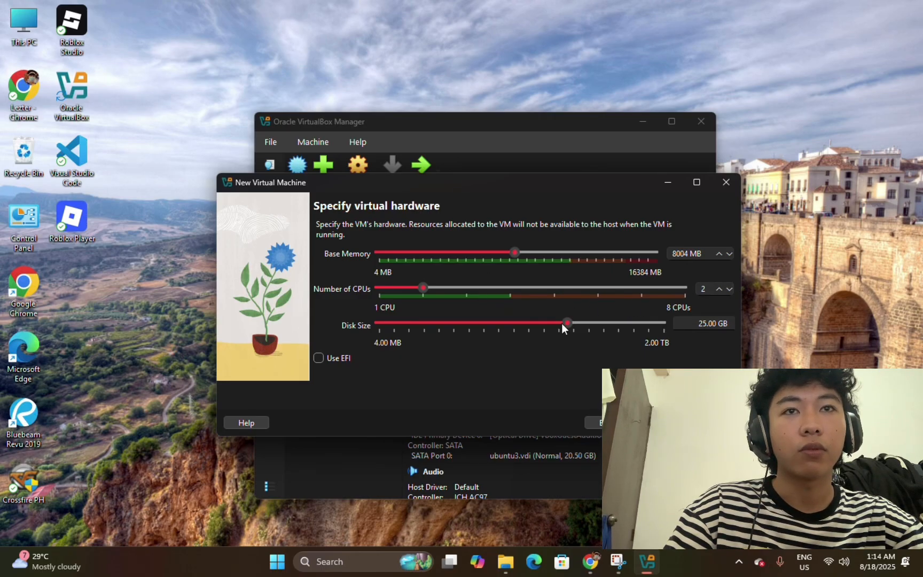
pyautogui.moveTo(562, 323)
pyautogui.mouseDown()
pyautogui.moveTo(569, 320)
pyautogui.moveTo(502, 322)
pyautogui.moveTo(583, 323)
pyautogui.moveTo(563, 322)
pyautogui.mouseUp()
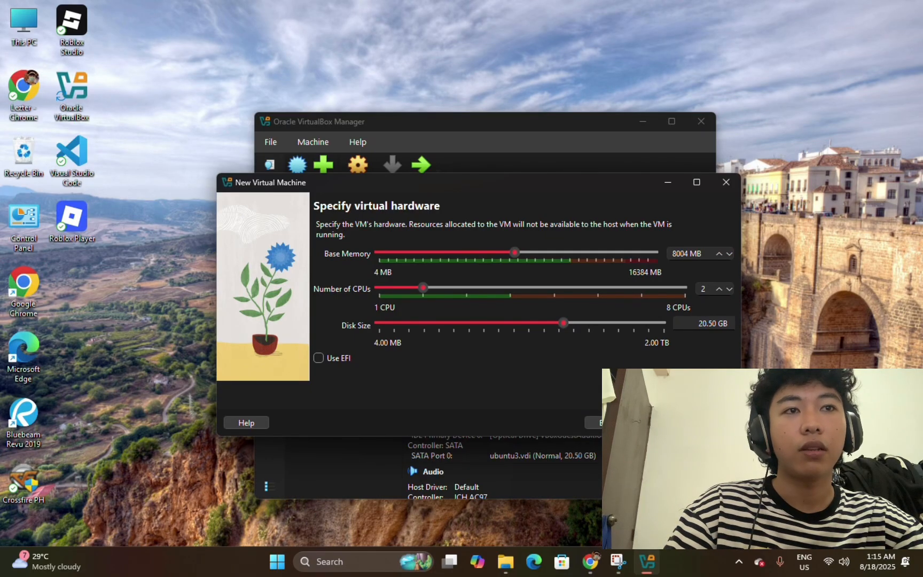
pyautogui.click(659, 423)
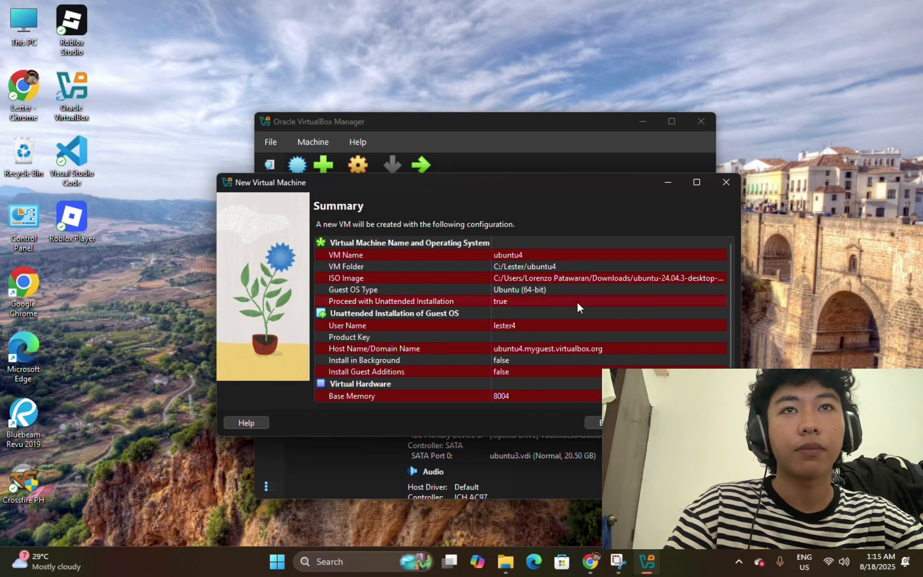
# Finish creating the ubuntu4 machine so it starts booting.
pyautogui.click(659, 422)
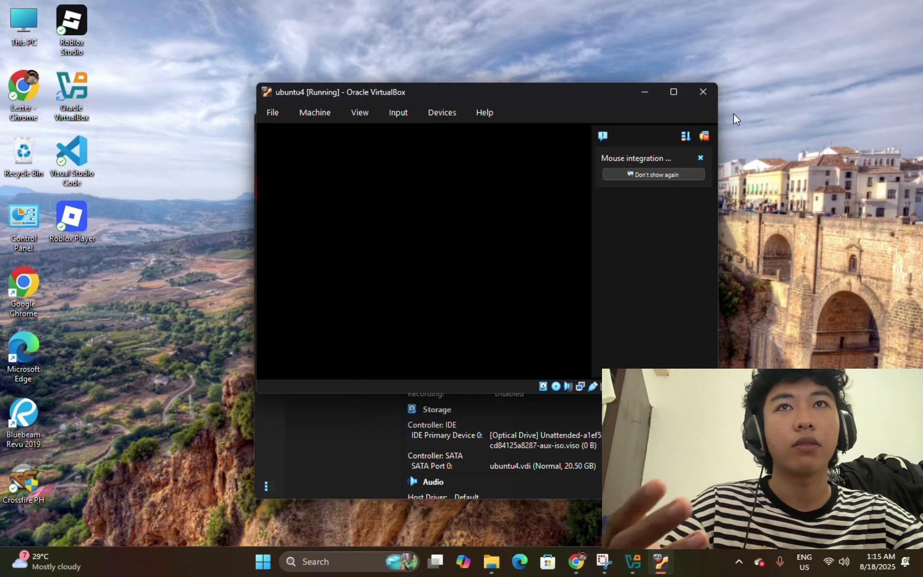
# Power off the running ubuntu4 machine and select ubuntu3 in the Manager list.
pyautogui.click(700, 93)
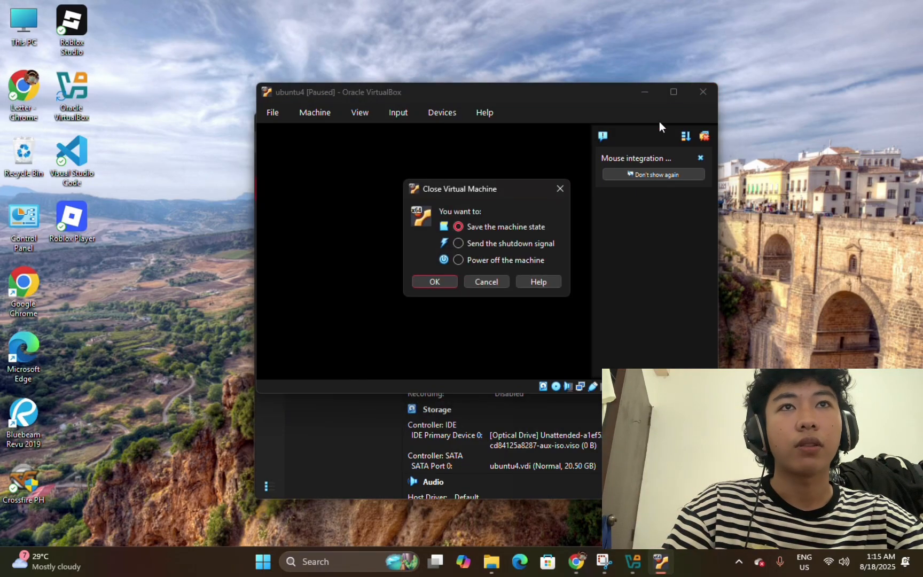
pyautogui.click(457, 259)
pyautogui.click(448, 280)
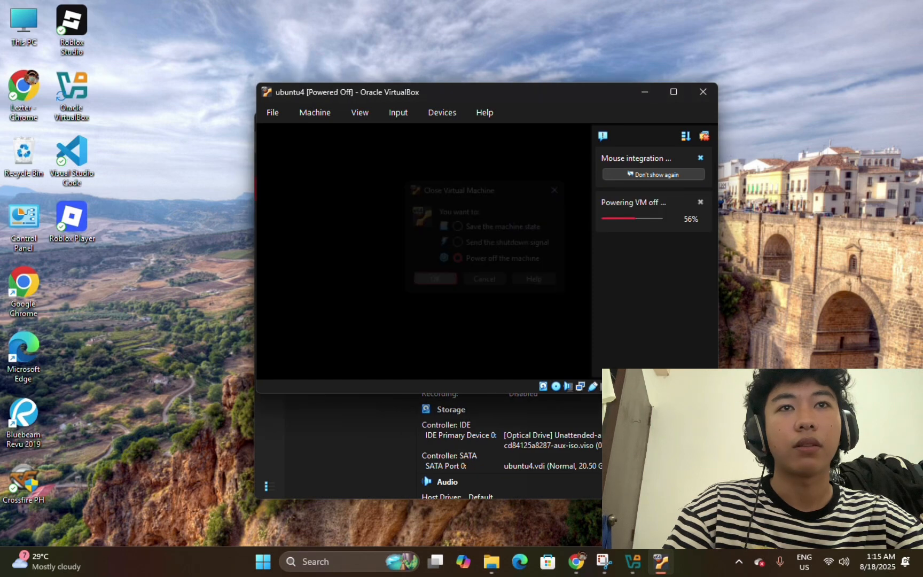
pyautogui.click(363, 282)
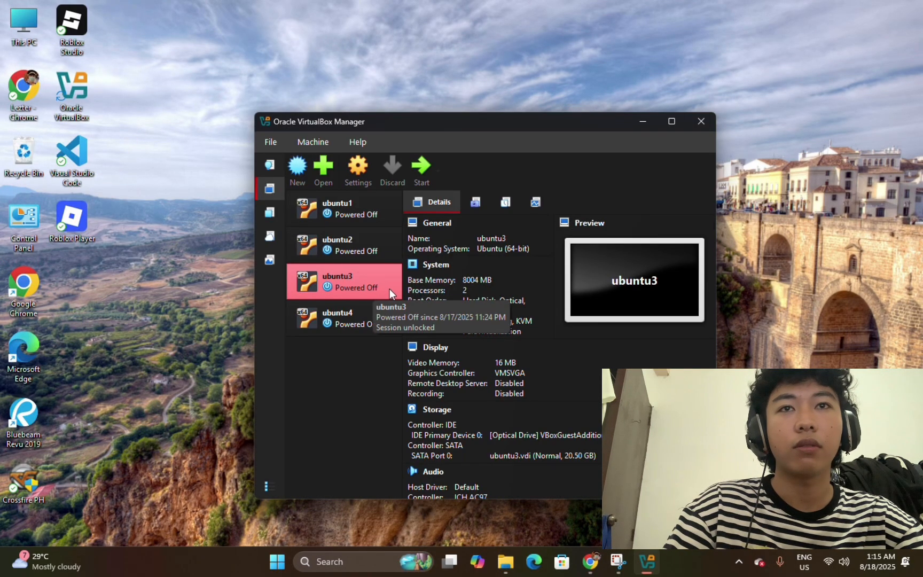
# Start the ubuntu3 VM (8004 MB memory, 2 processors) and let it boot.
pyautogui.click(417, 169)
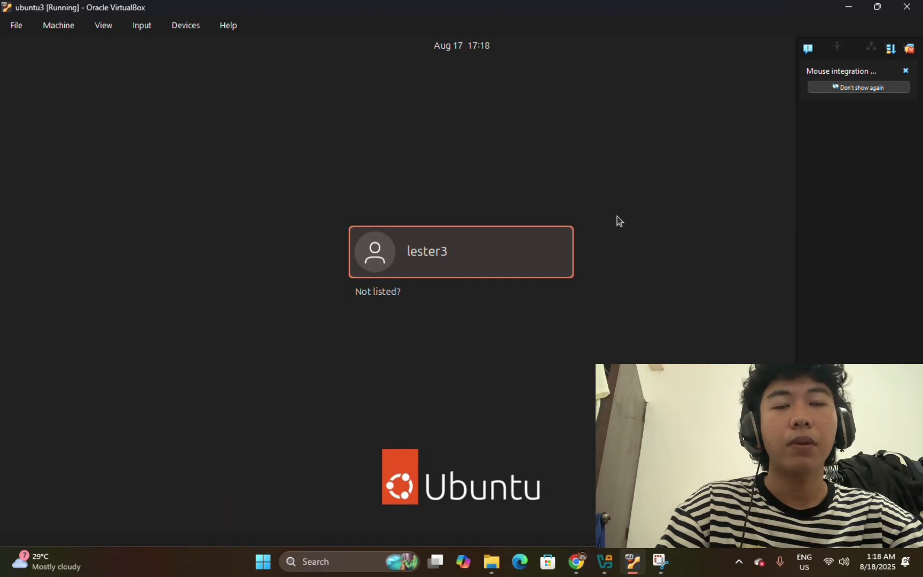
# Sign in to the ubuntu3 guest's user account with its password to reach the desktop.
pyautogui.click(906, 7)
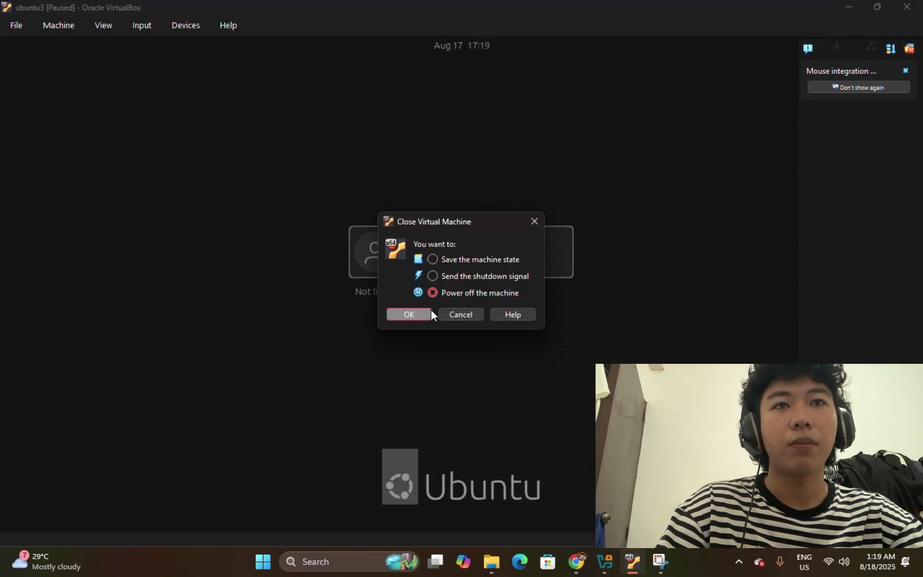
pyautogui.click(534, 224)
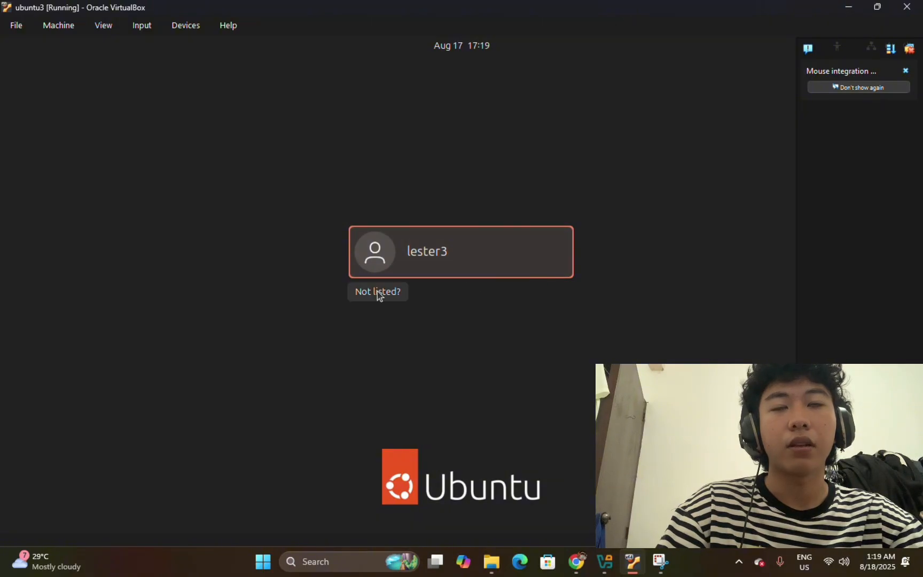
pyautogui.click(473, 265)
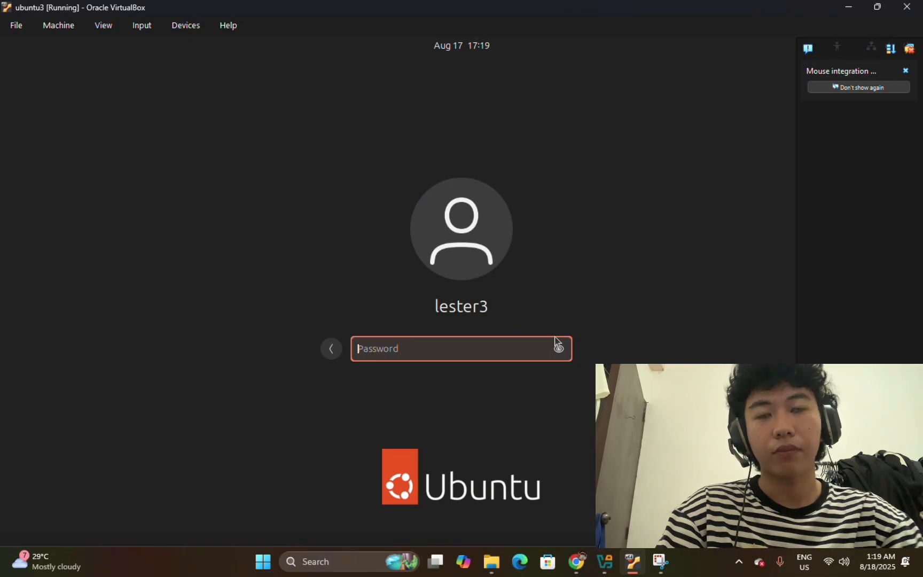
pyautogui.write('****')
pyautogui.press('Return')
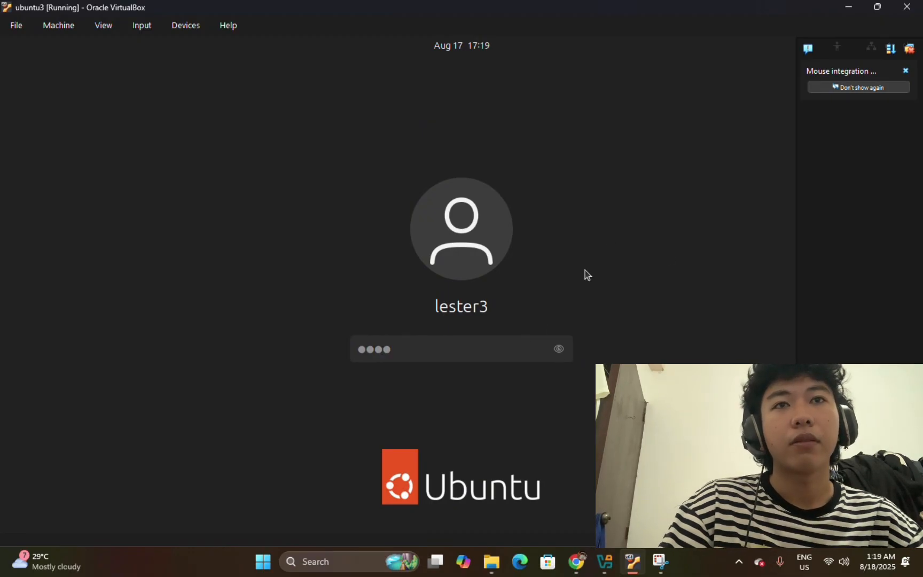
pyautogui.press('Return')
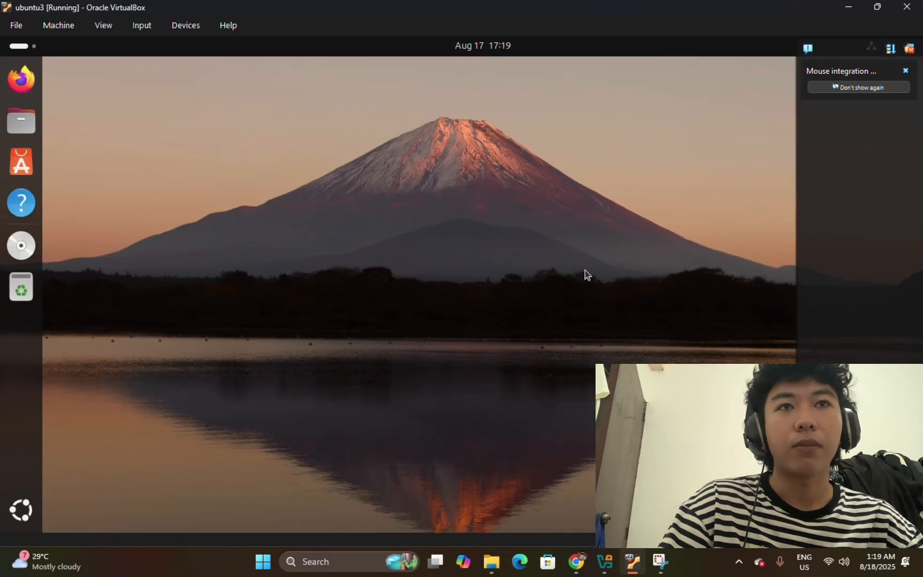
# Close the Mouse integration notice and dismiss the desktop's context menu.
pyautogui.click(904, 69)
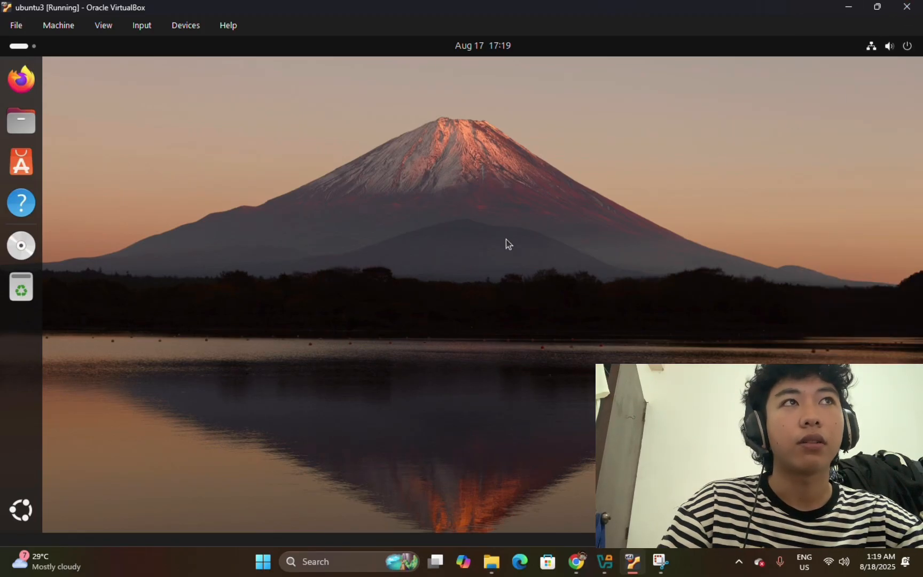
pyautogui.rightClick(282, 248)
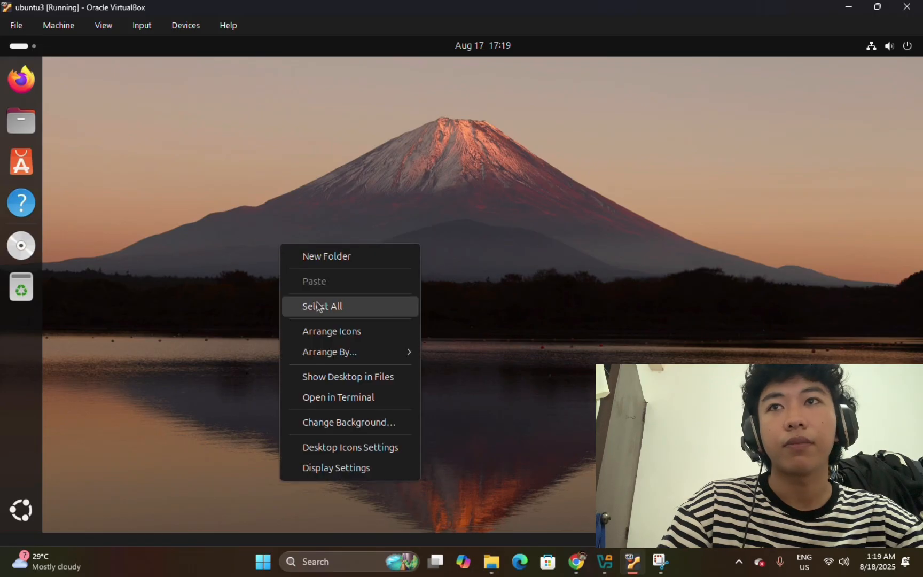
pyautogui.click(406, 235)
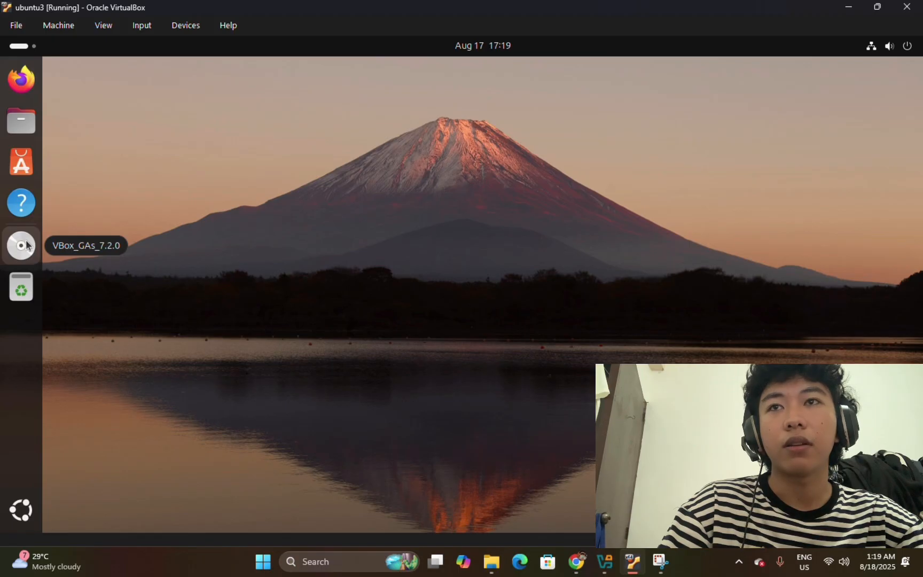
# Open the VBox_GAs_7.2.0 disc in Files, then minimize its window to the desktop.
pyautogui.click(186, 27)
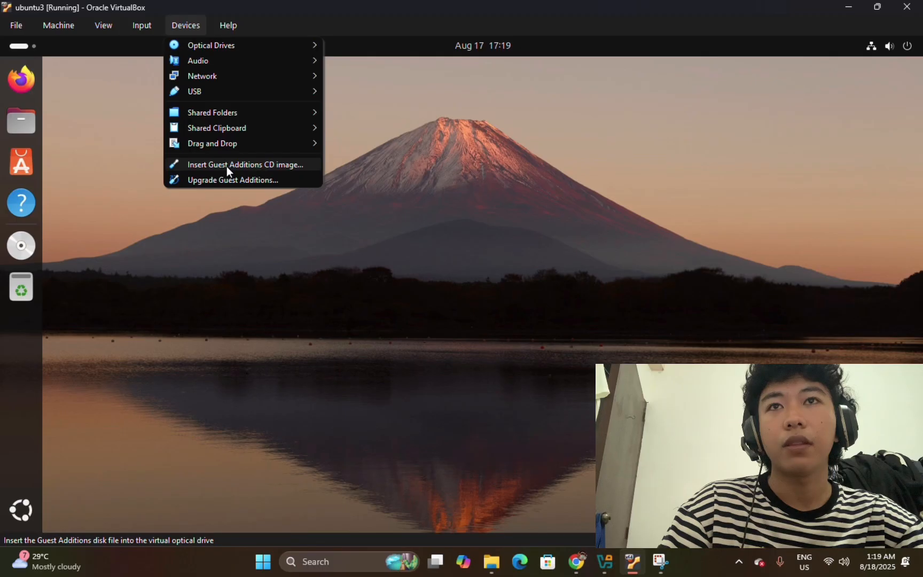
pyautogui.click(412, 181)
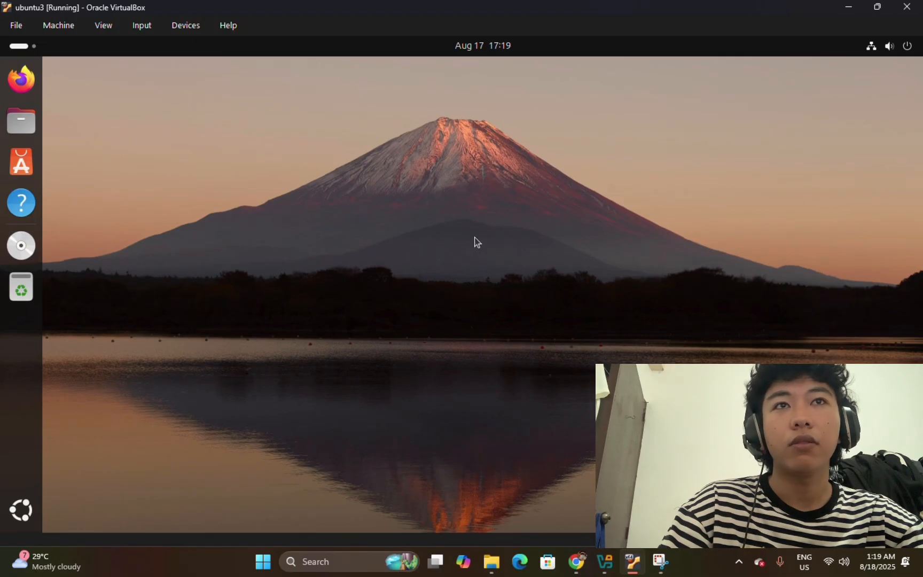
pyautogui.click(21, 245)
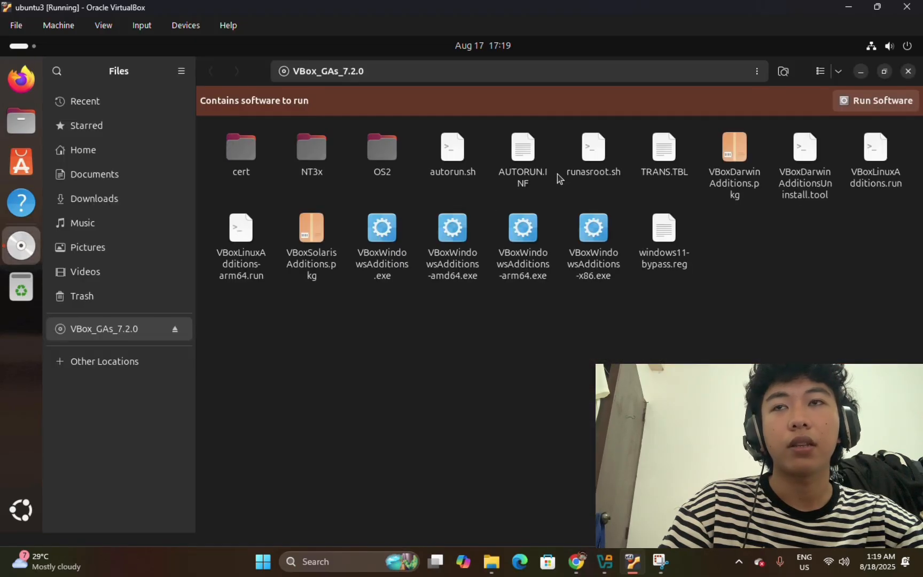
pyautogui.click(885, 72)
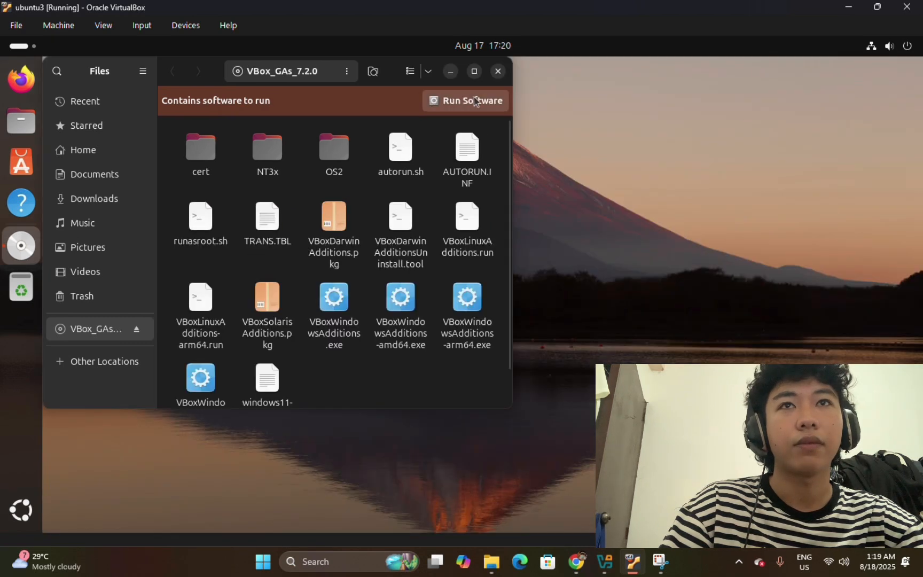
pyautogui.click(450, 72)
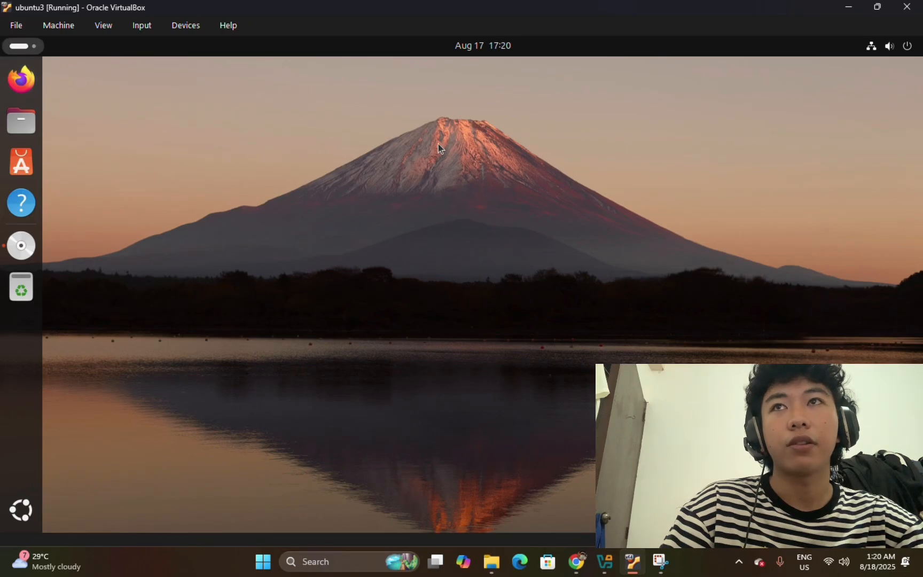
# Launch Terminal by searching 'termina' in the Activities overview.
pyautogui.press('super')
pyautogui.click(480, 81)
pyautogui.write('t')
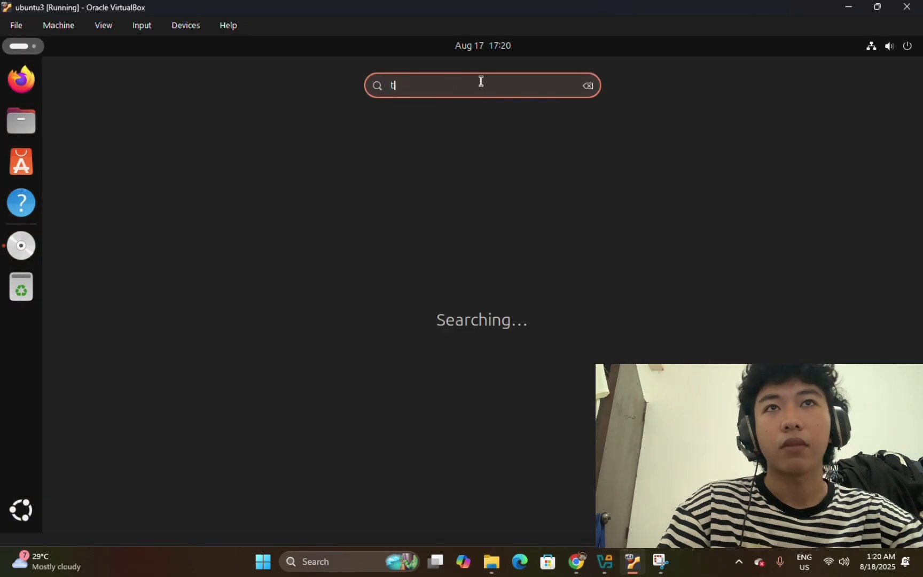
pyautogui.write('ermina')
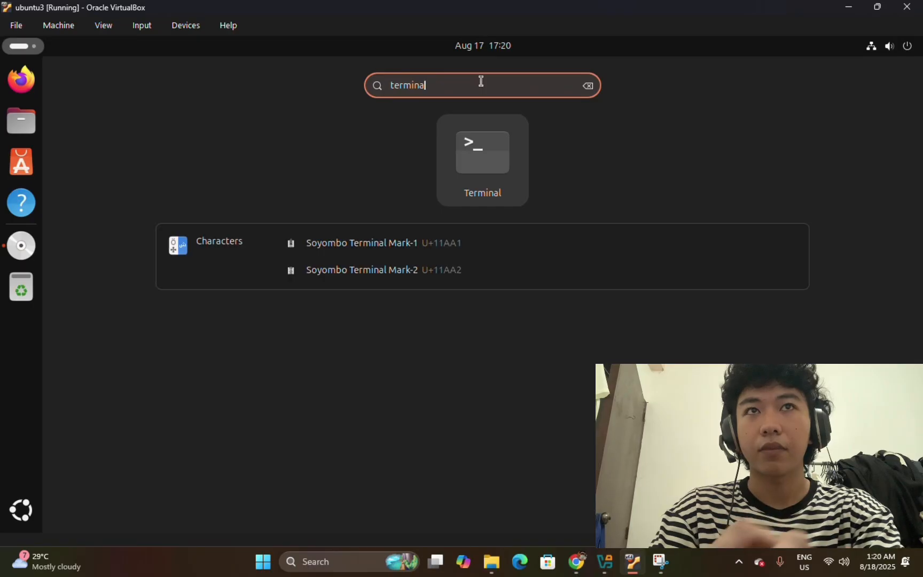
pyautogui.click(493, 169)
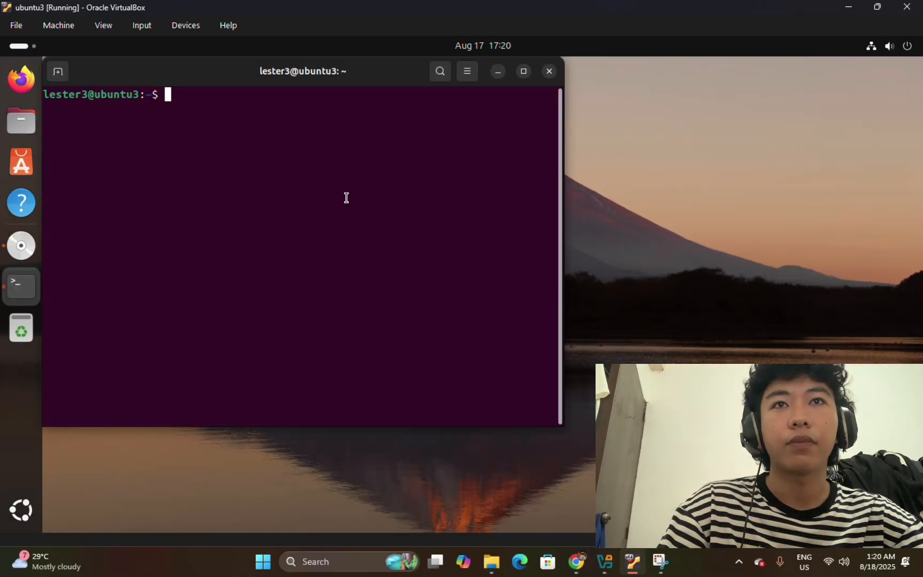
# Run 'sudo apt-get install bzip2 tar' and enter the sudo password.
pyautogui.write('sudo apt')
pyautogui.press('BackSpace')
pyautogui.write('-get ')
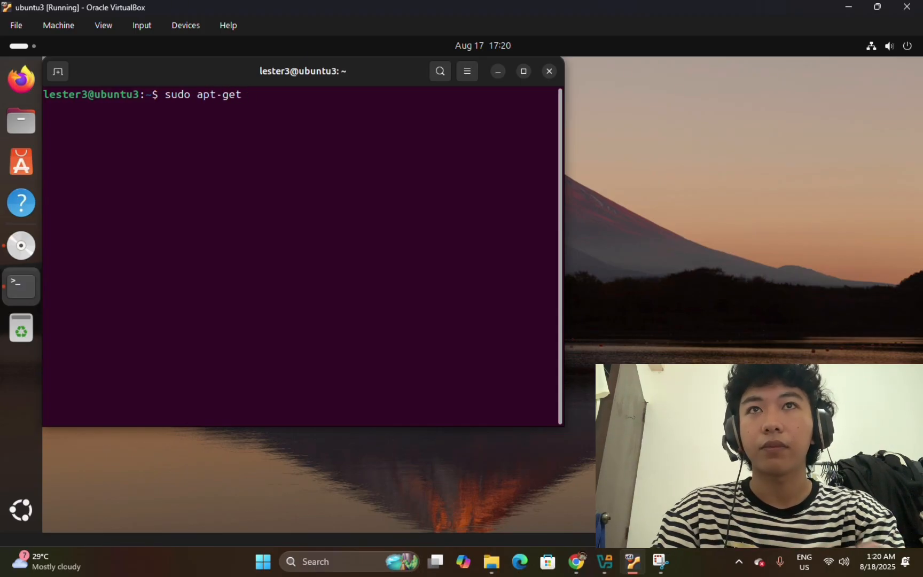
pyautogui.write('install ')
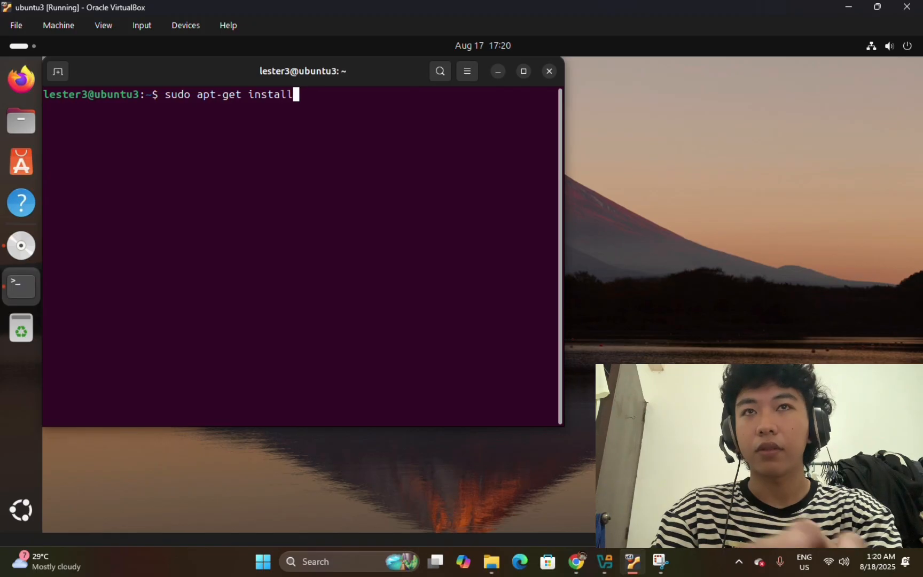
pyautogui.write('d')
pyautogui.press('BackSpace')
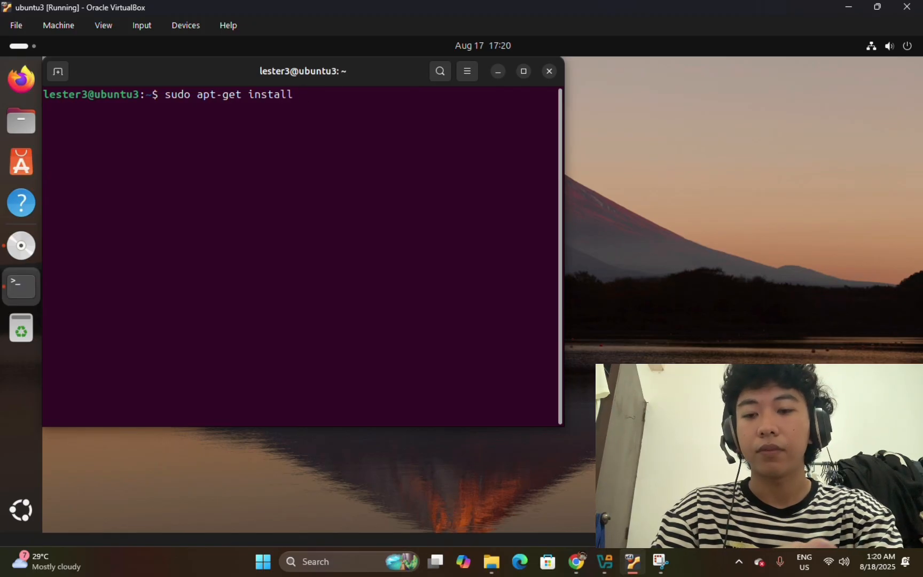
pyautogui.write('bzip2 ')
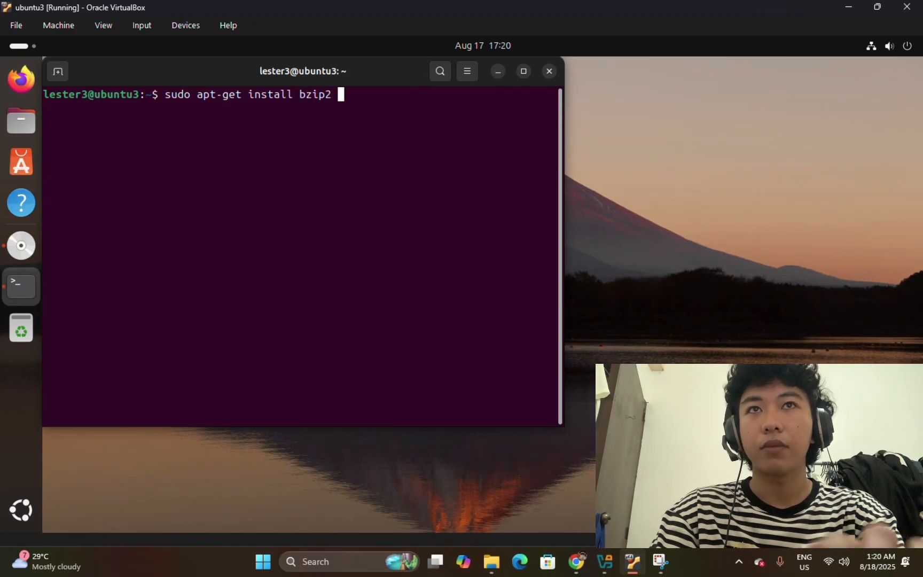
pyautogui.write('tar')
pyautogui.press('Return')
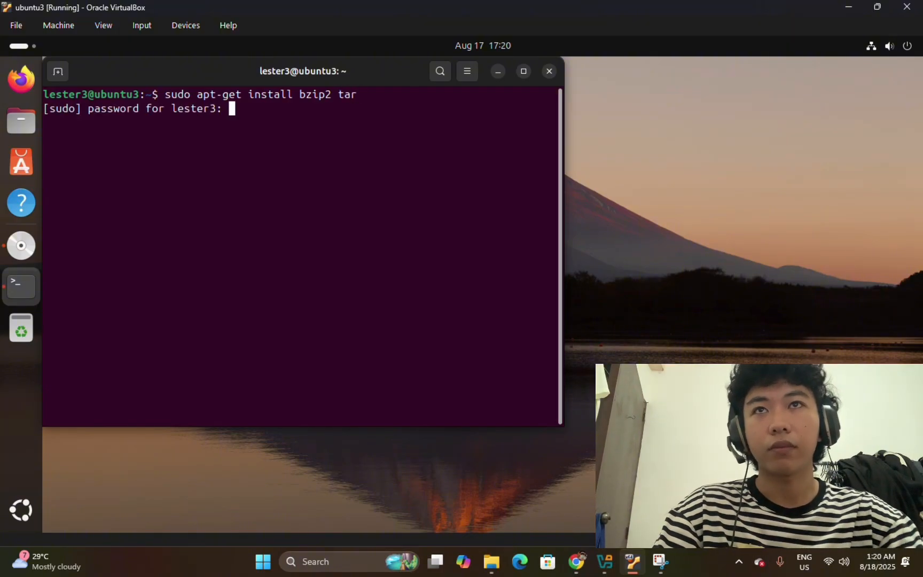
pyautogui.press('Return')
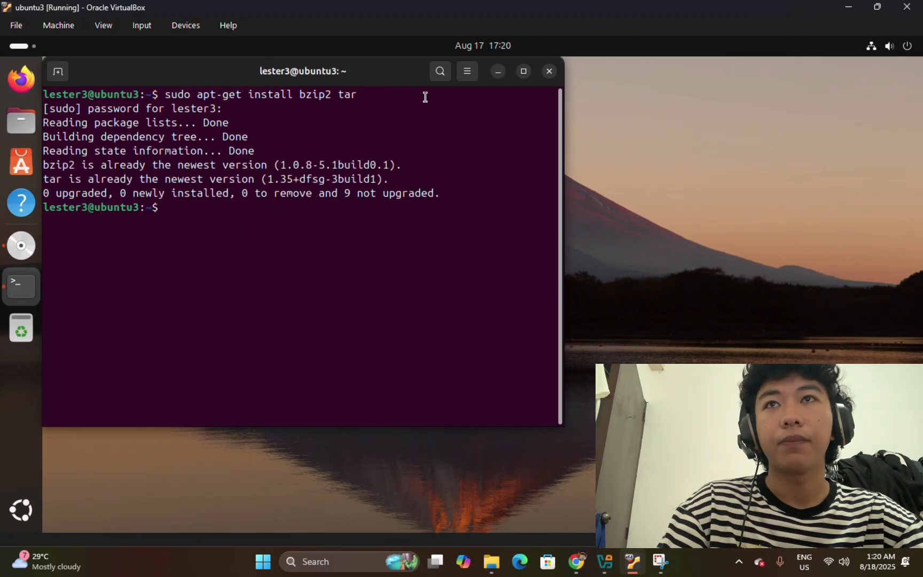
# Run the Guest Additions disc's autorun installer with the password, then close its terminal.
pyautogui.click(554, 74)
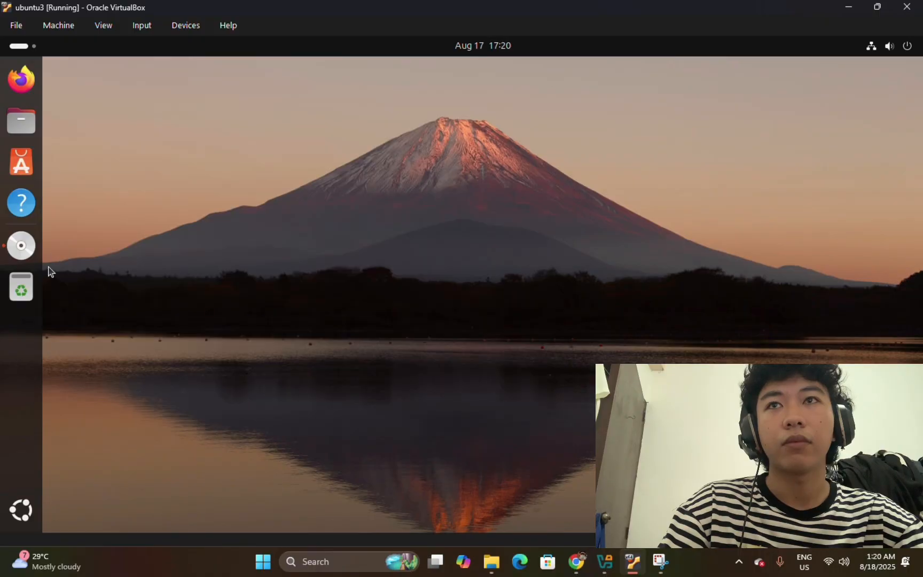
pyautogui.click(22, 247)
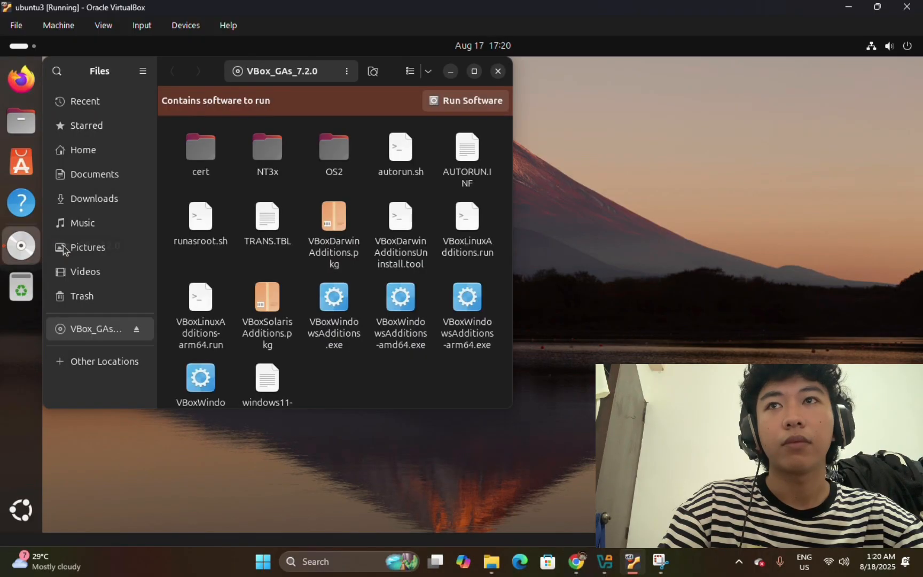
pyautogui.click(462, 102)
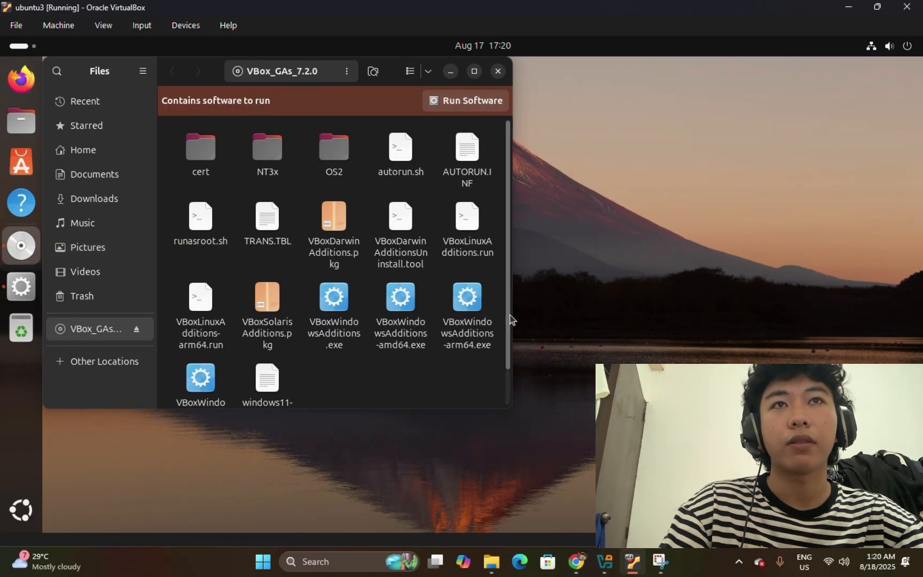
pyautogui.click(532, 355)
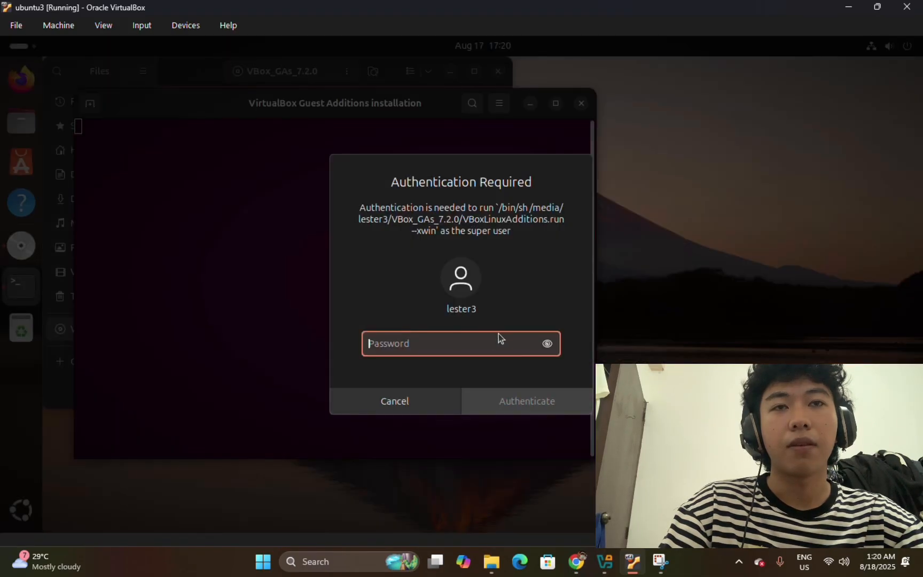
pyautogui.write('•••••')
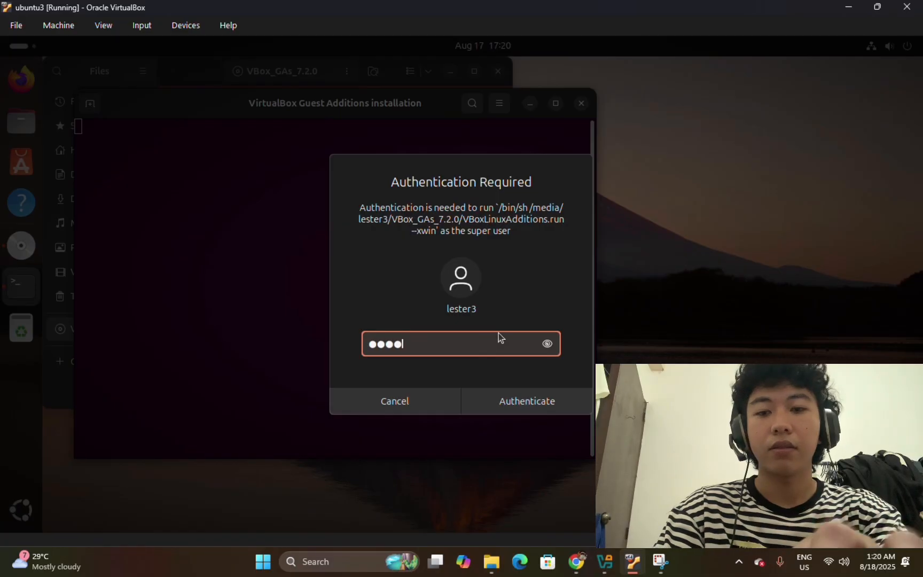
pyautogui.press('Return')
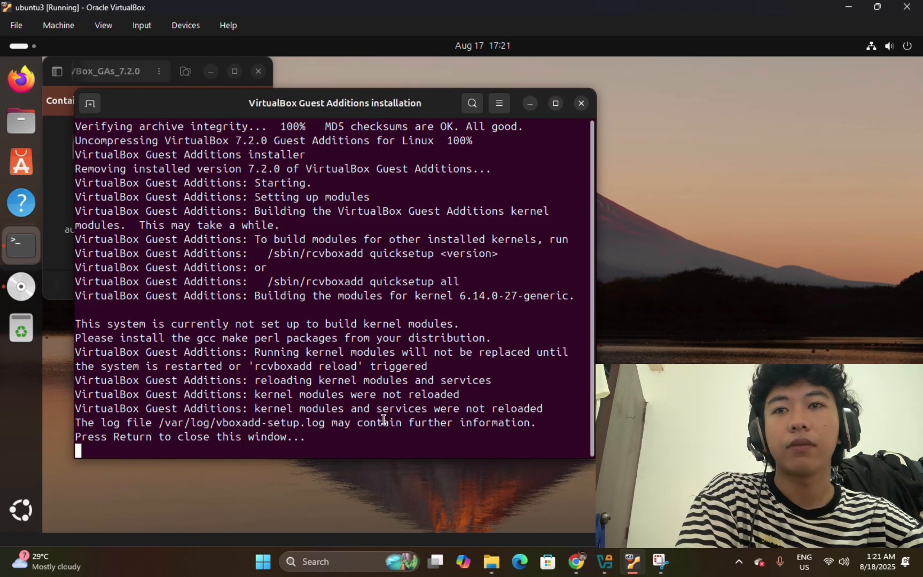
pyautogui.press('Return')
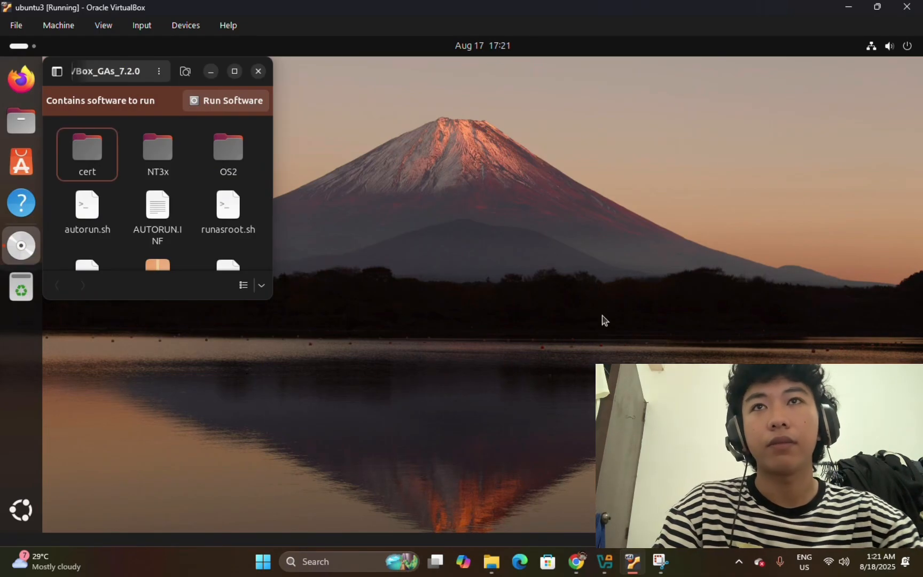
# Close the VBox_GAs Files window and cancel the Close Virtual Machine prompt, keeping ubuntu3 running.
pyautogui.click(604, 320)
pyautogui.click(259, 72)
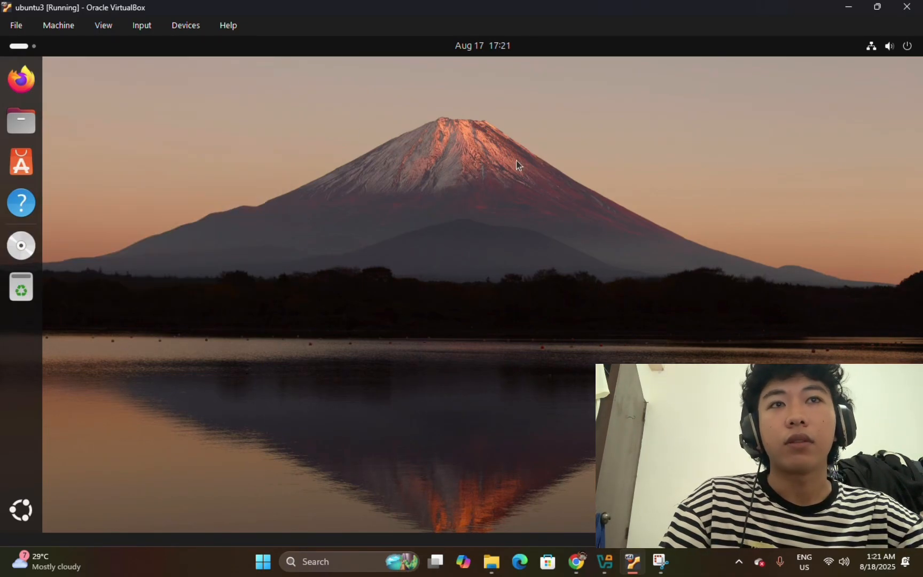
pyautogui.click(919, 7)
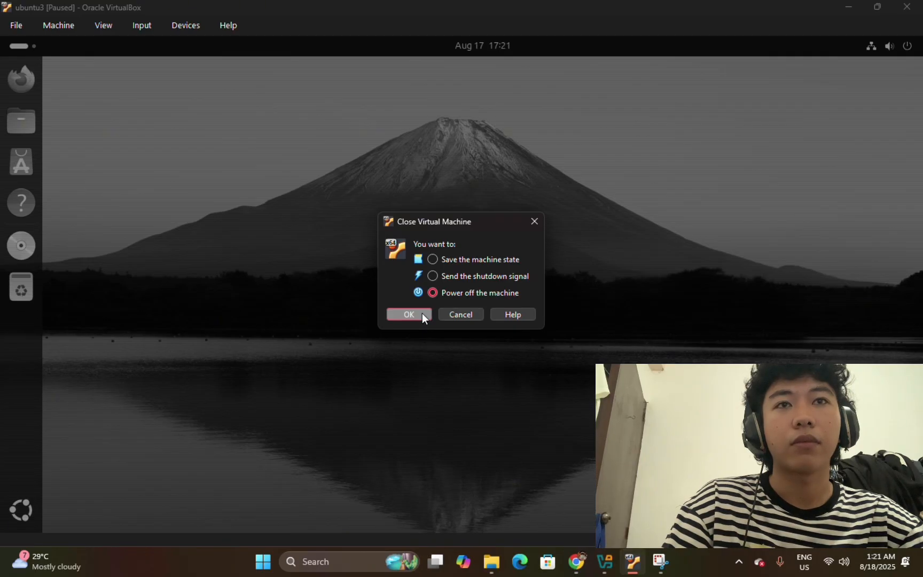
pyautogui.click(534, 221)
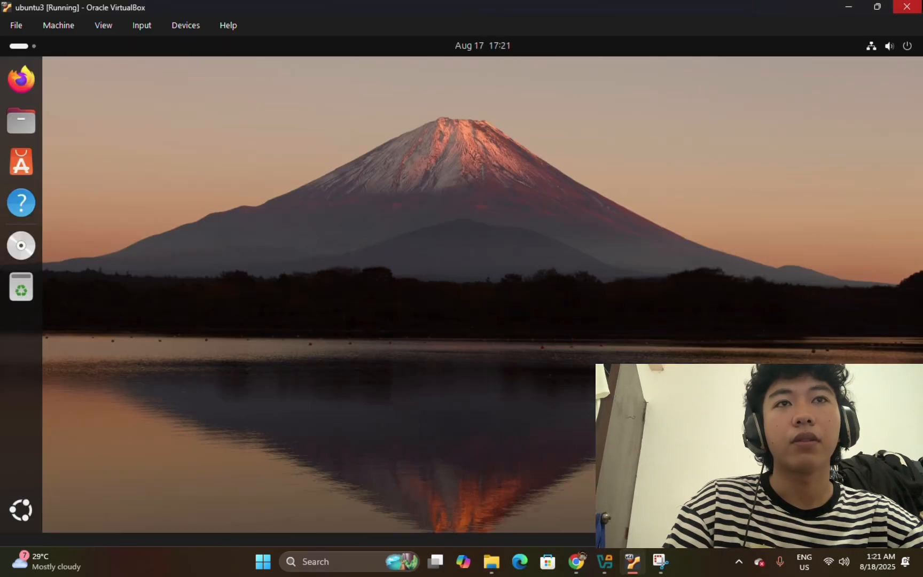
pyautogui.click(907, 7)
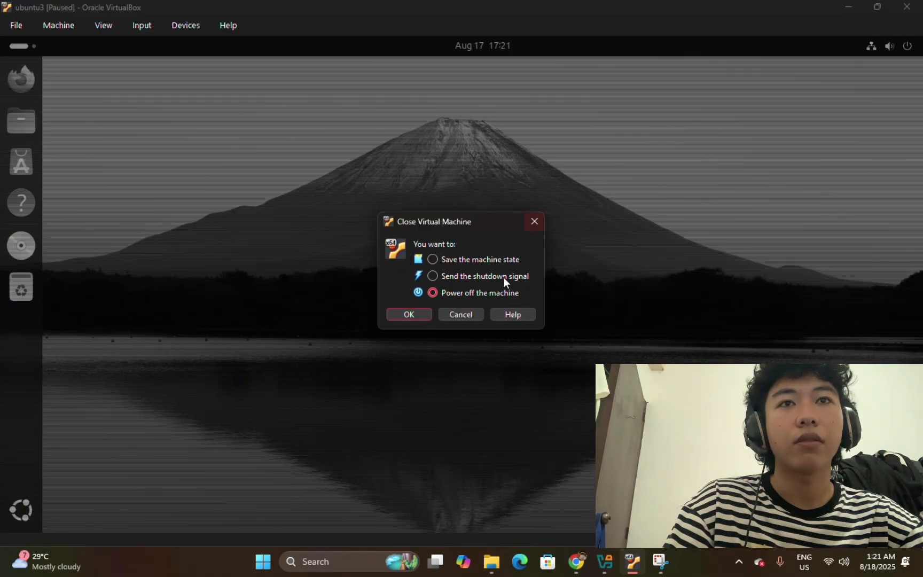
pyautogui.click(529, 216)
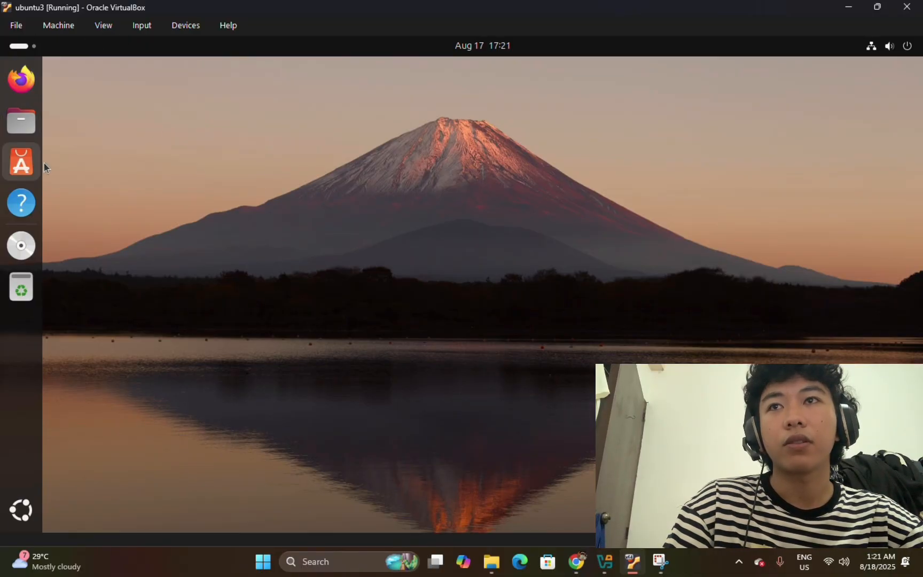
# Browse the Home folder in Files, then close the window.
pyautogui.click(23, 134)
pyautogui.scroll(-2, 227, 164)
pyautogui.scroll(2, 226, 188)
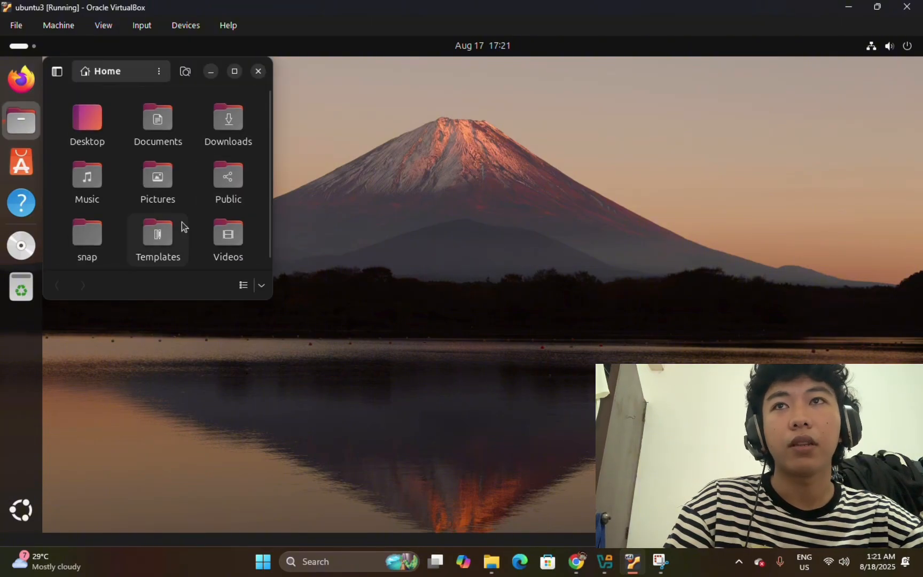
pyautogui.click(362, 213)
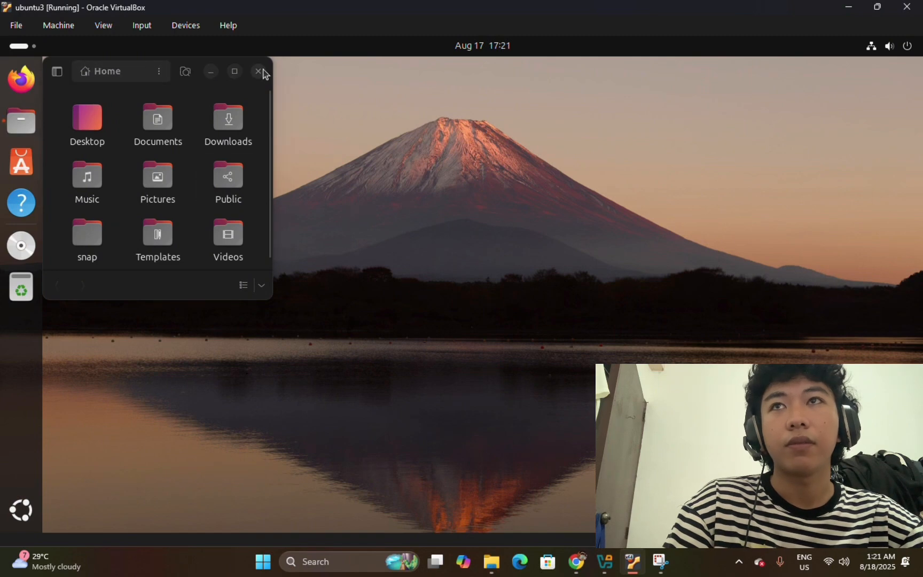
pyautogui.click(258, 71)
# Search 'settings' in Activities and launch the Settings app.
pyautogui.click(19, 46)
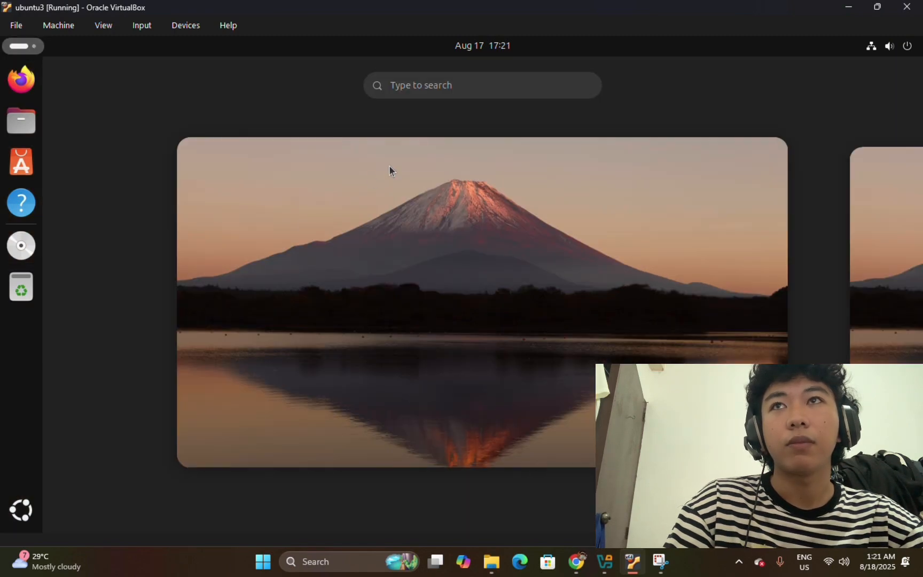
pyautogui.write('settings')
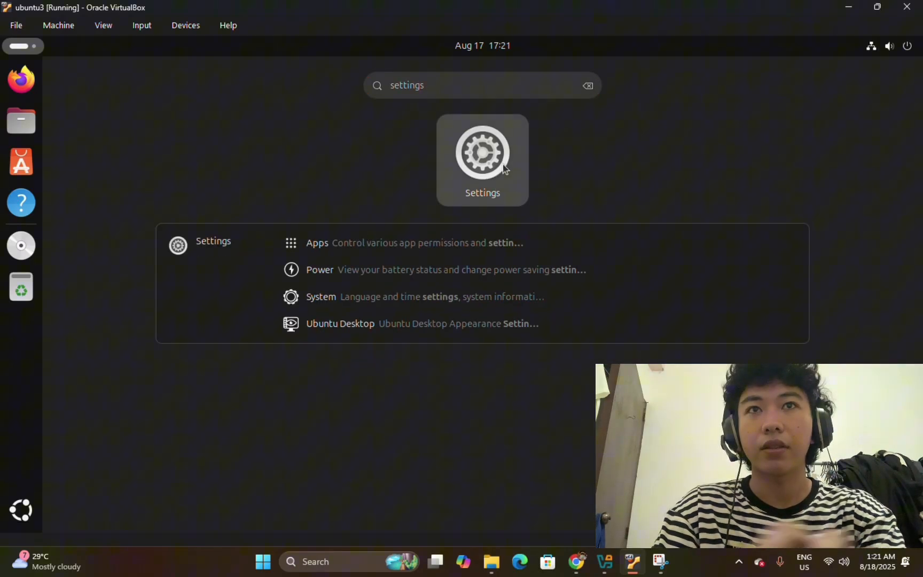
pyautogui.click(504, 167)
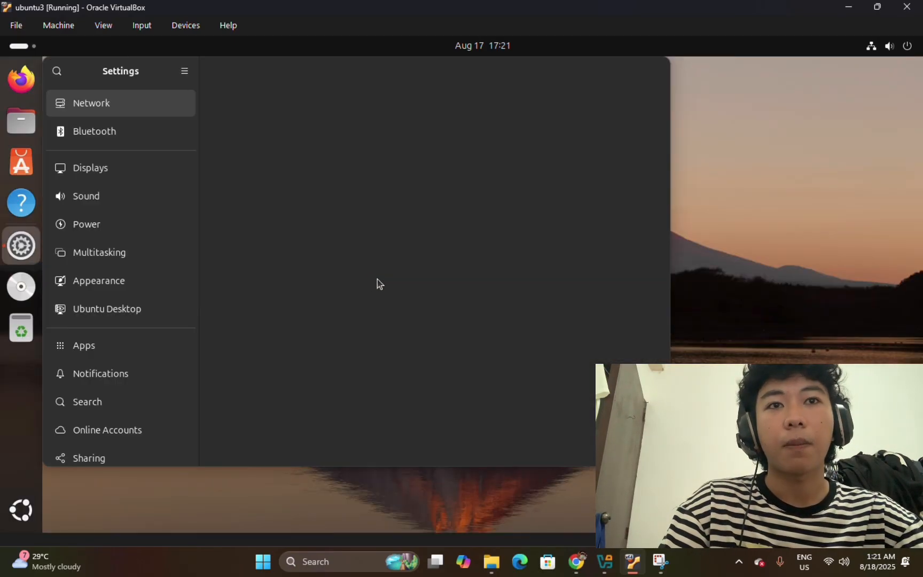
# In Appearance, try other styles and accents, then settle on Dark style with orange accent.
pyautogui.click(148, 270)
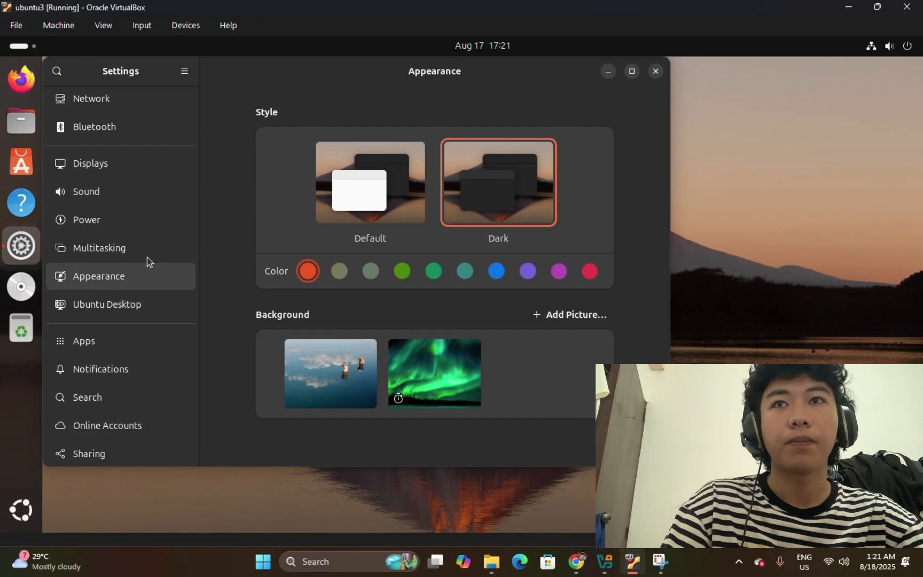
pyautogui.scroll(-3, 406, 238)
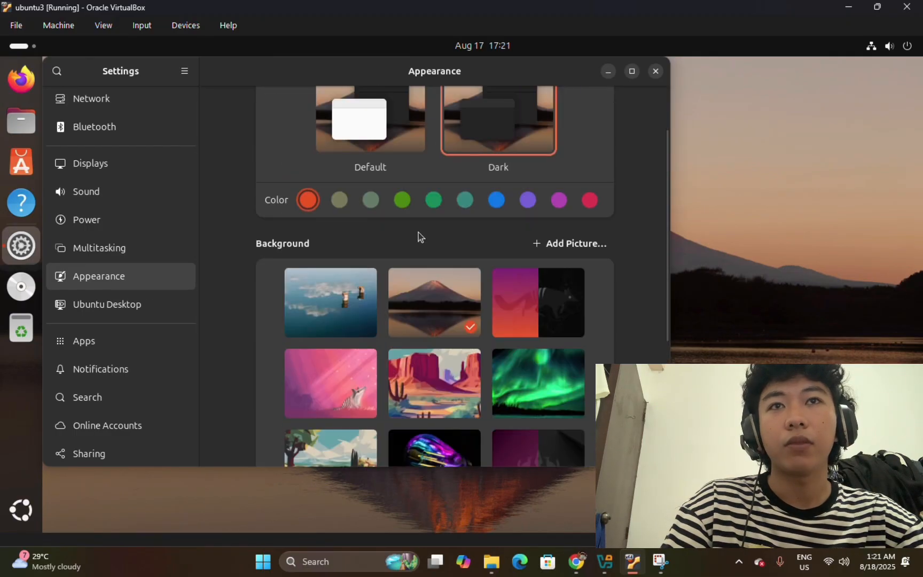
pyautogui.scroll(1, 390, 166)
pyautogui.scroll(3, 437, 215)
pyautogui.click(341, 219)
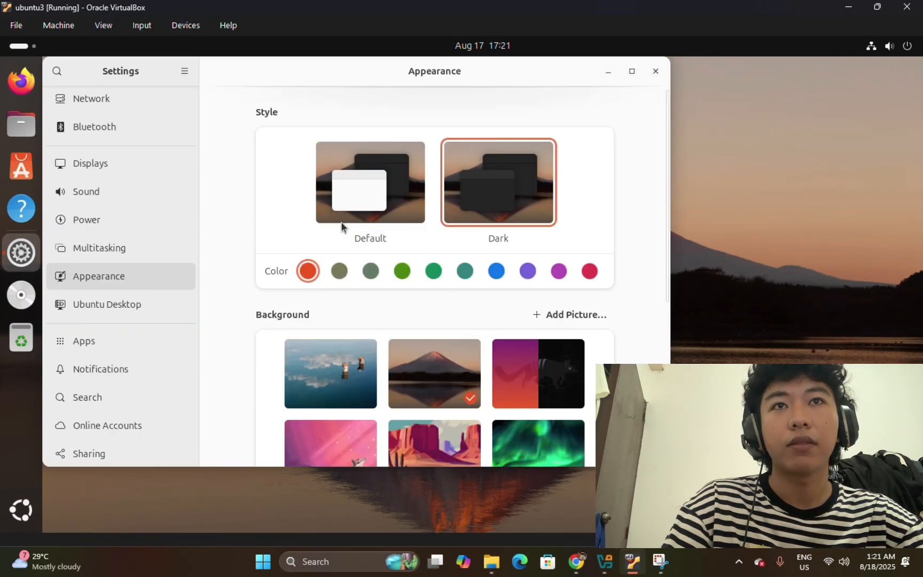
pyautogui.click(373, 274)
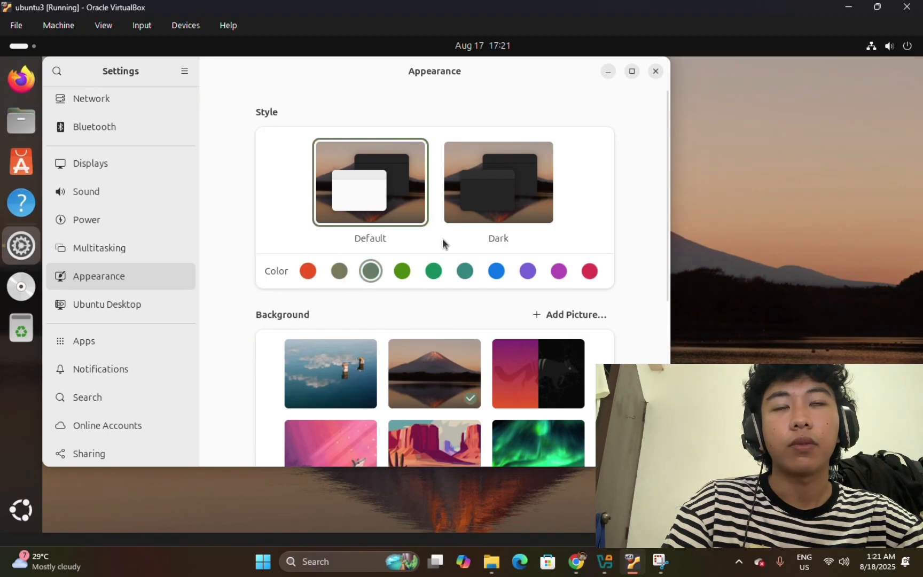
pyautogui.click(402, 271)
pyautogui.click(528, 204)
# Try several wallpapers and set the dark crown wallpaper as the background.
pyautogui.scroll(-5, 495, 277)
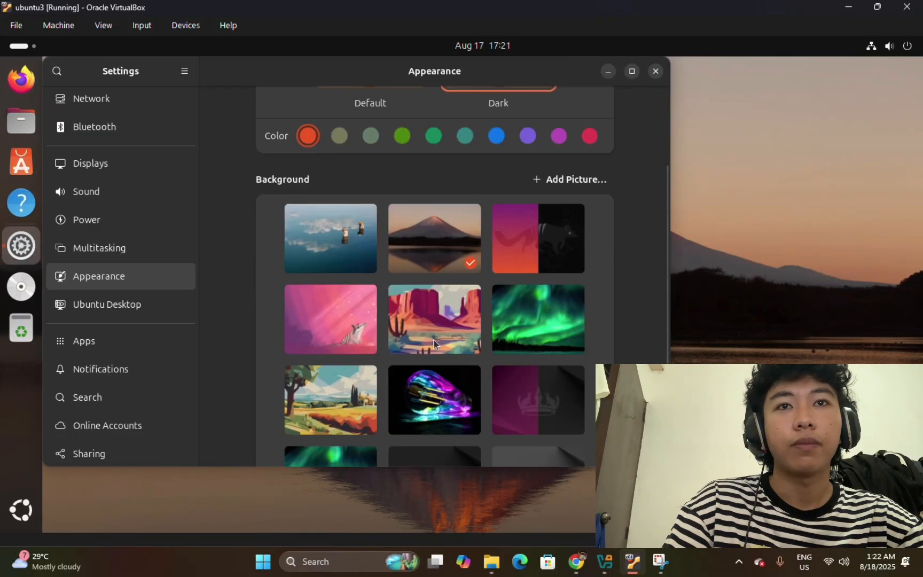
pyautogui.click(437, 328)
pyautogui.scroll(3, 459, 369)
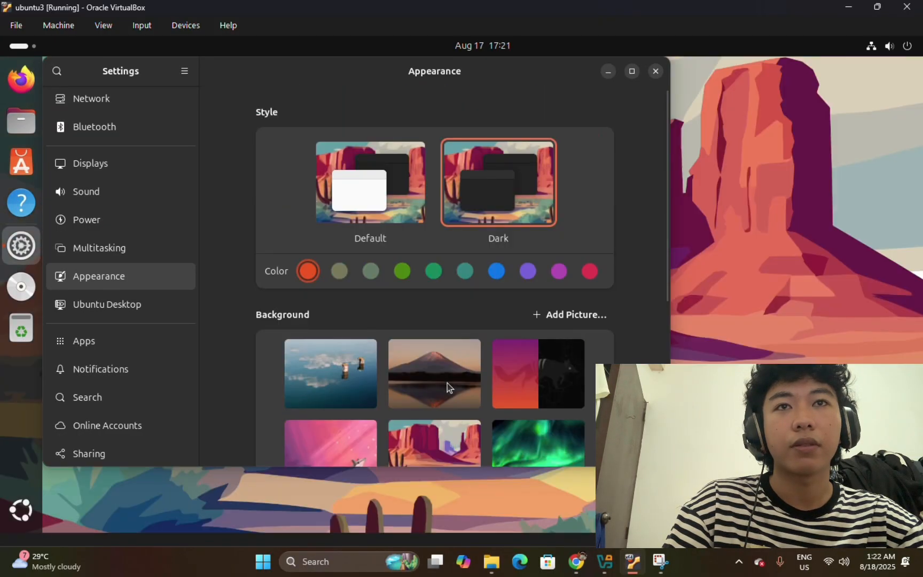
pyautogui.click(521, 379)
pyautogui.scroll(-4, 531, 368)
pyautogui.click(531, 361)
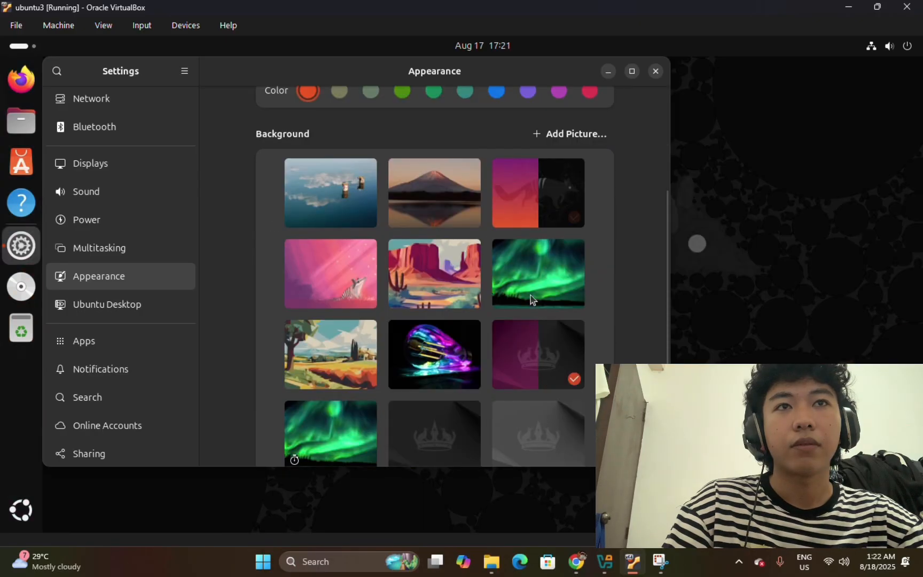
pyautogui.click(530, 295)
pyautogui.click(530, 410)
pyautogui.scroll(-2, 480, 365)
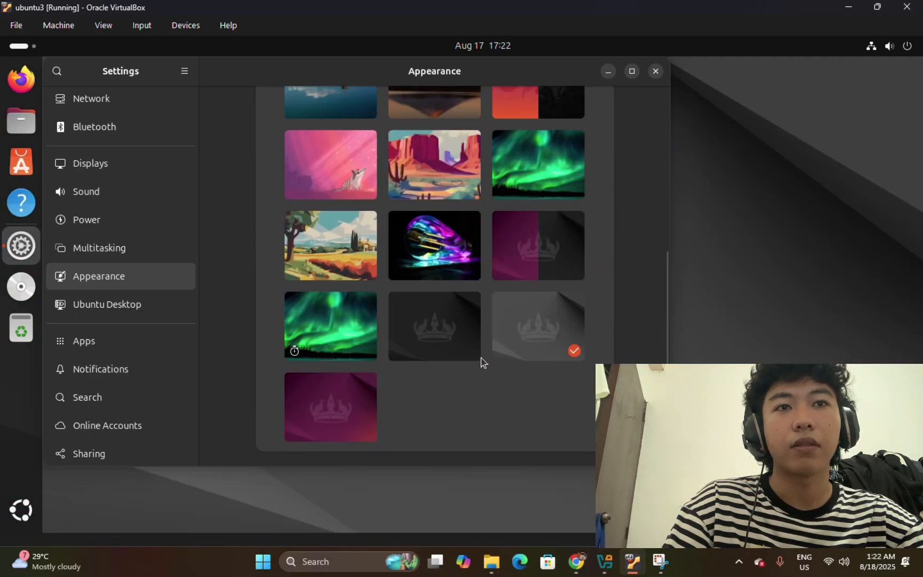
pyautogui.click(435, 324)
pyautogui.scroll(6, 546, 287)
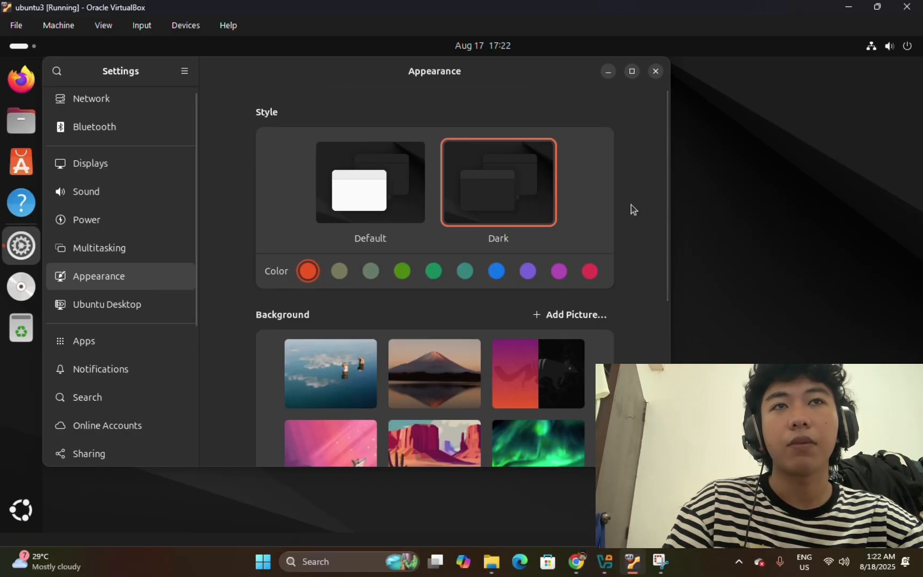
# Close Settings and move the Home icon to the desktop's top-left corner.
pyautogui.click(656, 71)
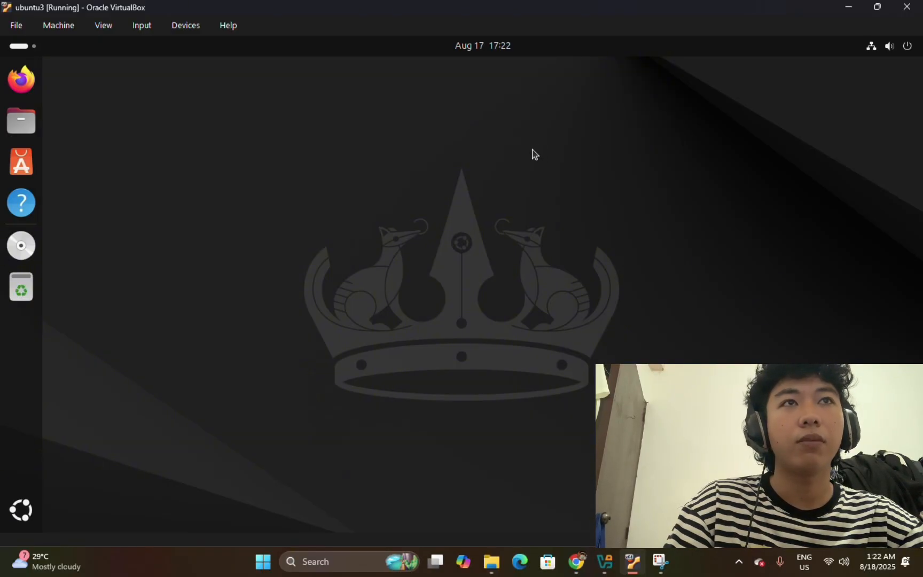
pyautogui.moveTo(884, 491); pyautogui.dragTo(97, 96)
pyautogui.click(554, 204)
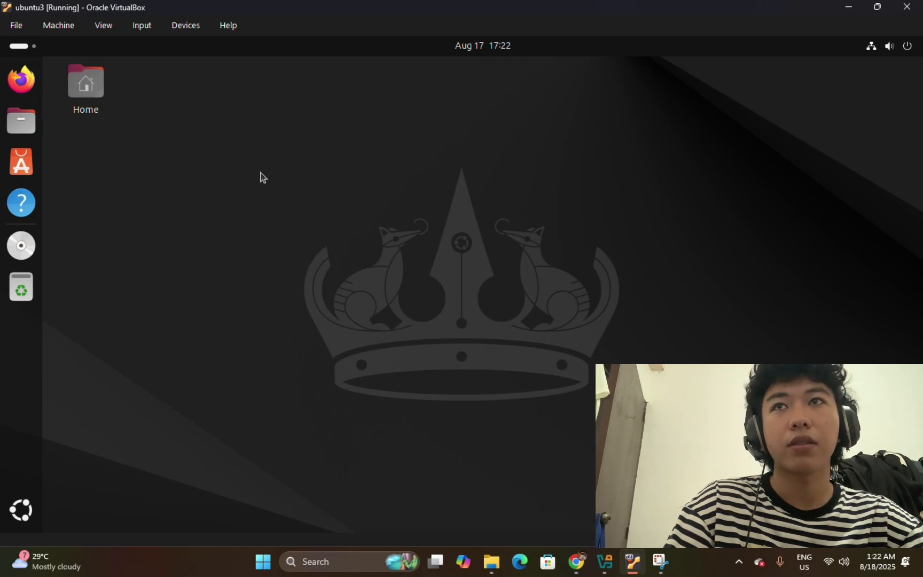